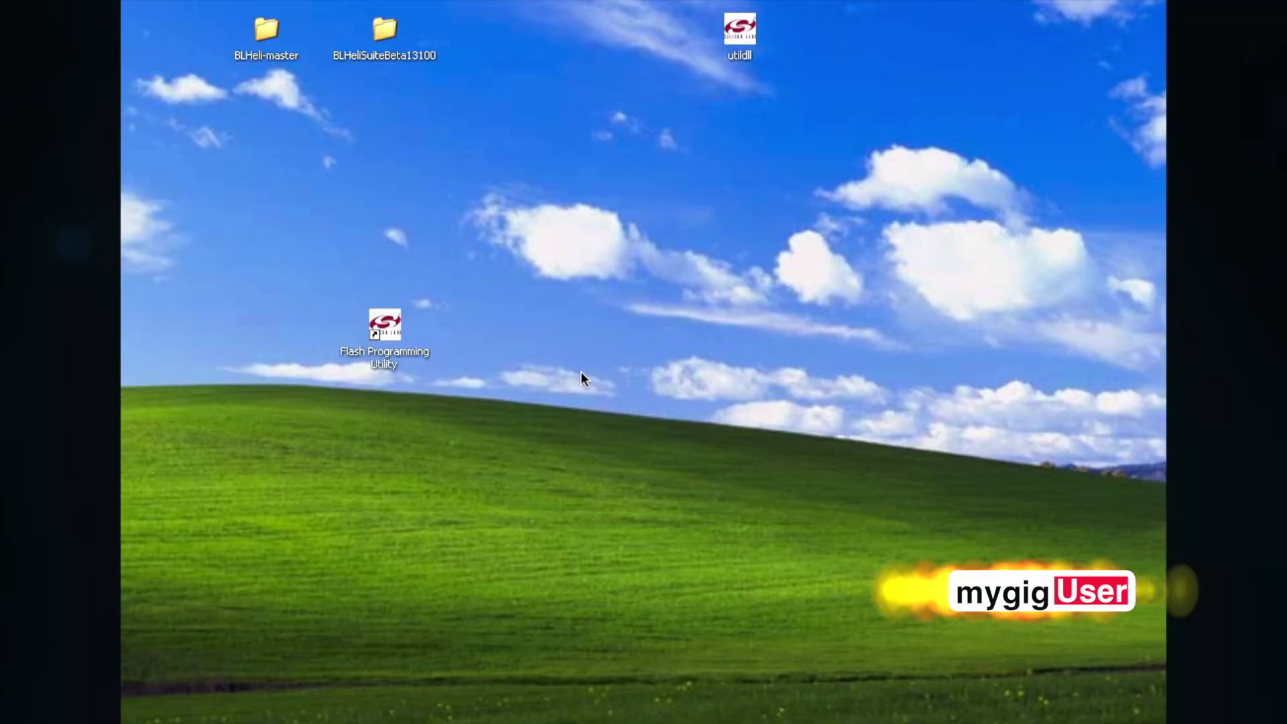
Step: Launch the Silicon Labs Flash Utility, connect to the C8051F330 and show its hex download page
{"action": "left_click", "coordinate": [394, 329]}
{"action": "double_click", "coordinate": [392, 331]}
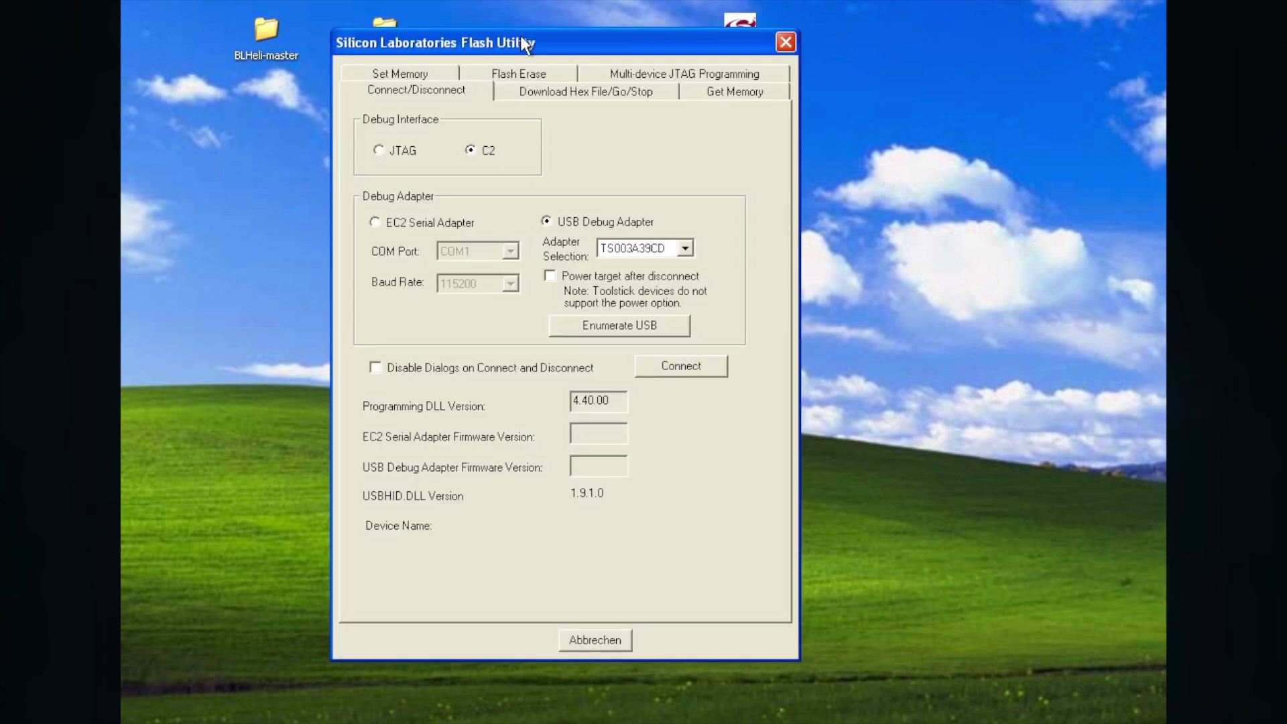
{"action": "left_click_drag", "start_coordinate": [521, 41], "coordinate": [633, 63]}
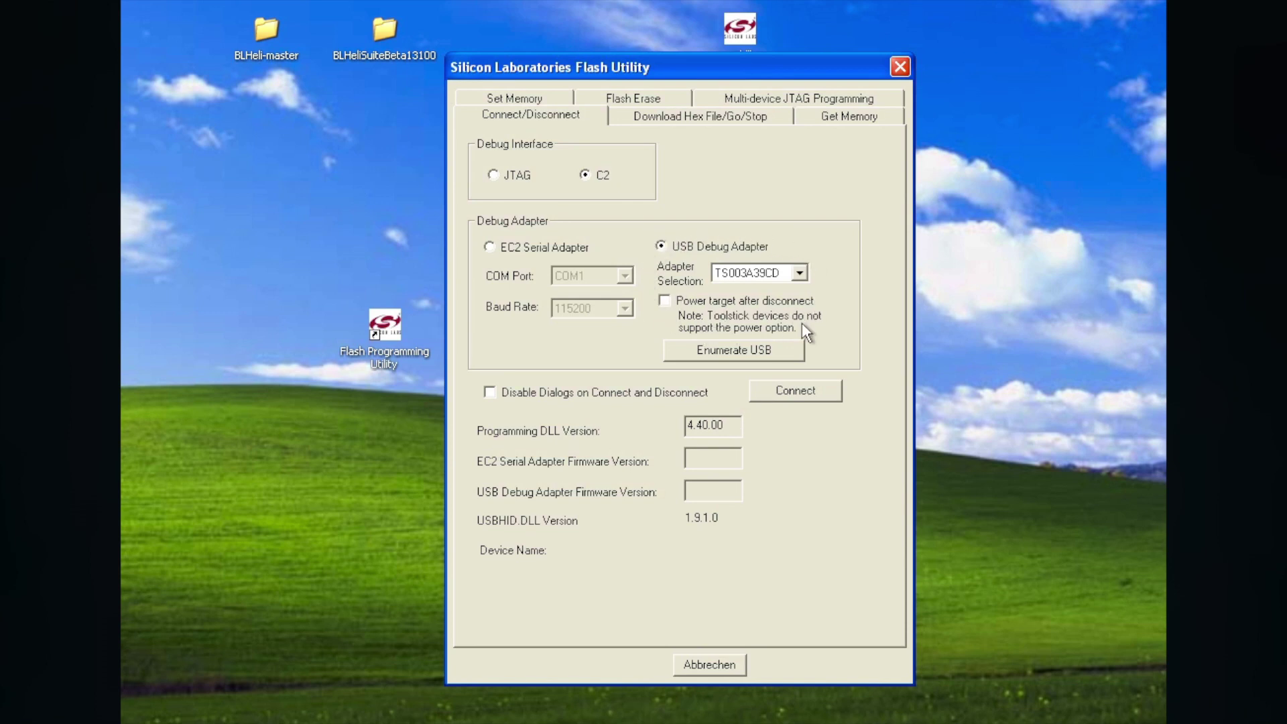
{"action": "left_click", "coordinate": [782, 388]}
{"action": "left_click", "coordinate": [643, 407]}
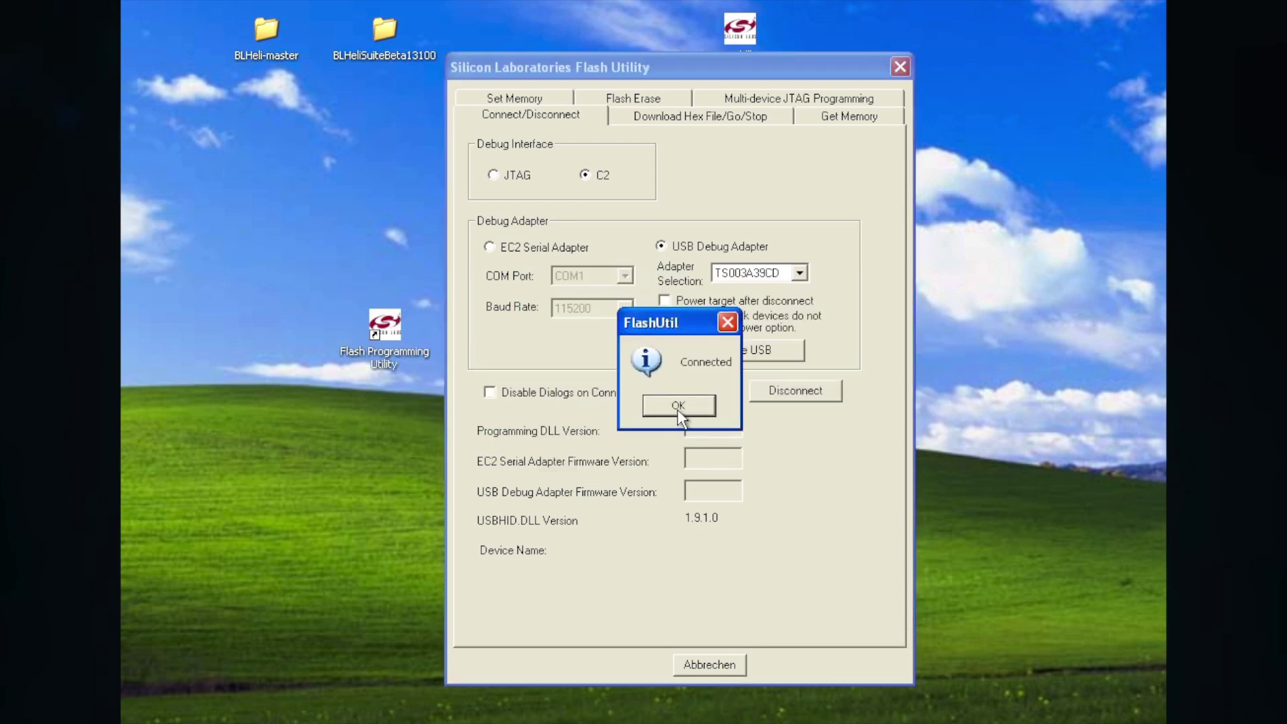
{"action": "left_click", "coordinate": [677, 407]}
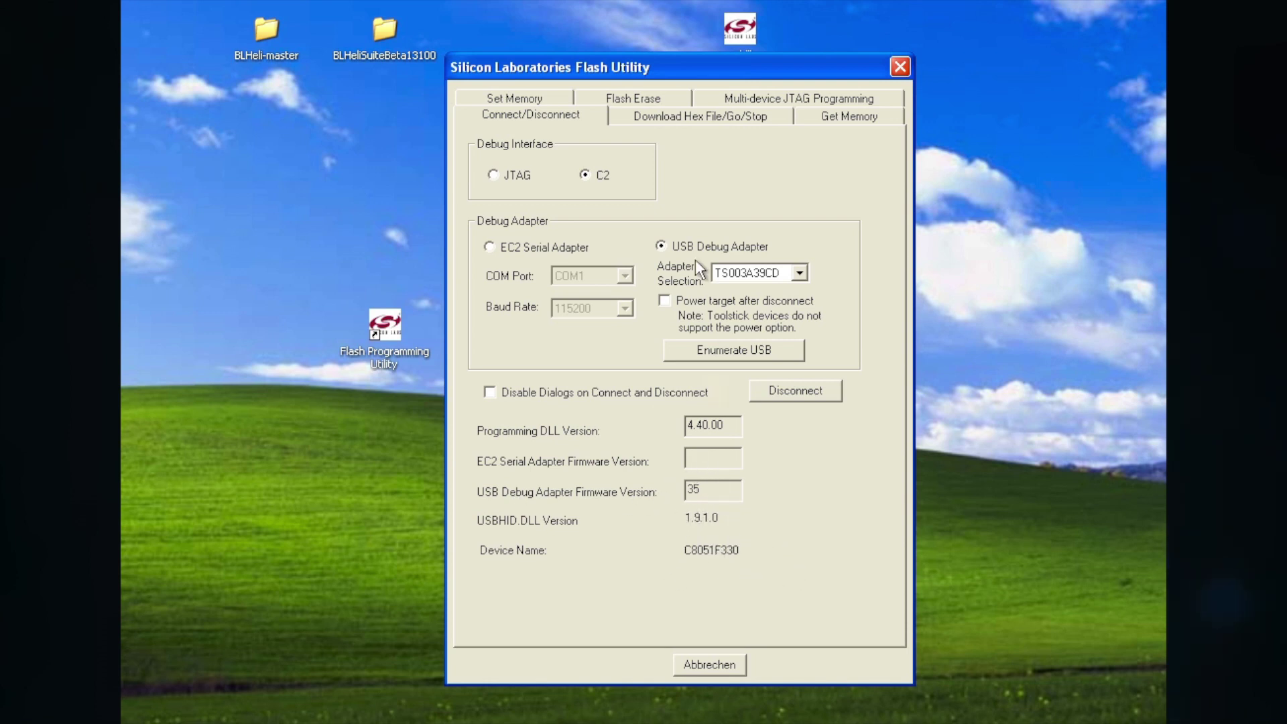
{"action": "left_click", "coordinate": [682, 118]}
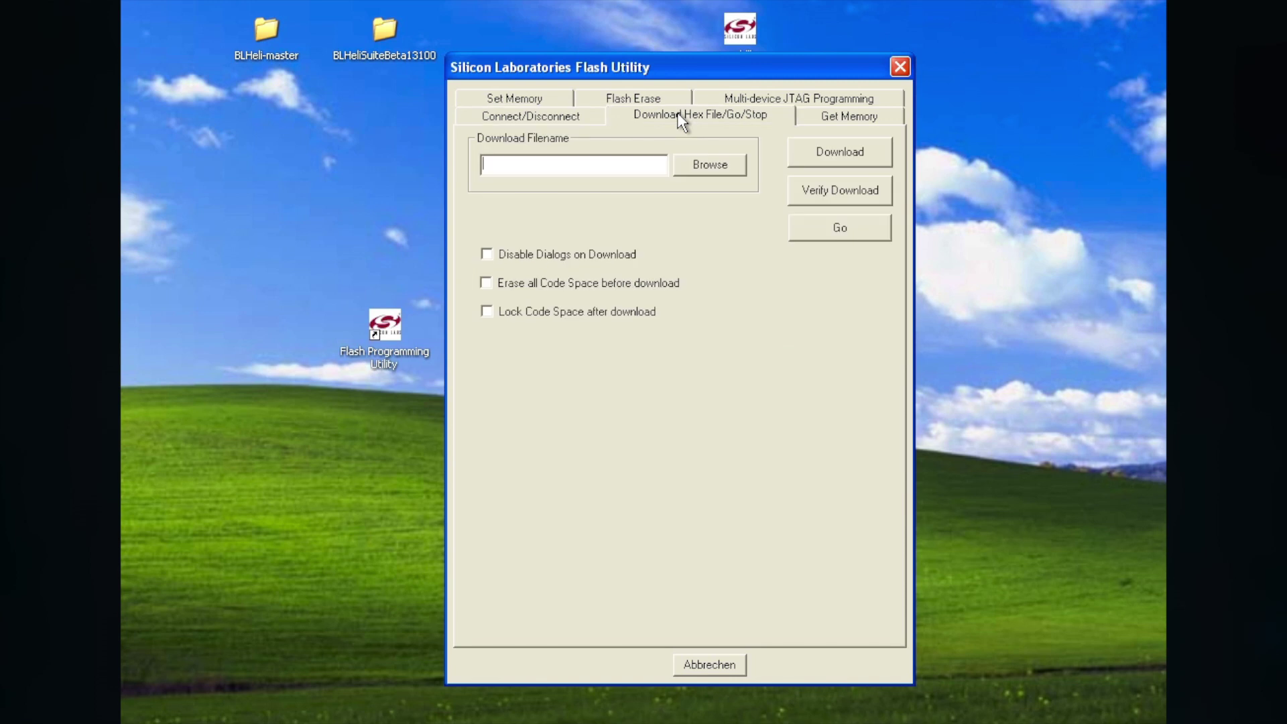
Step: Choose TURNIGY_PLUSH_NFET_30A_MULTI_REV13_2.HEX from BLHeli_HexFiles\Silabs as the hex file to download
{"action": "left_click", "coordinate": [699, 163]}
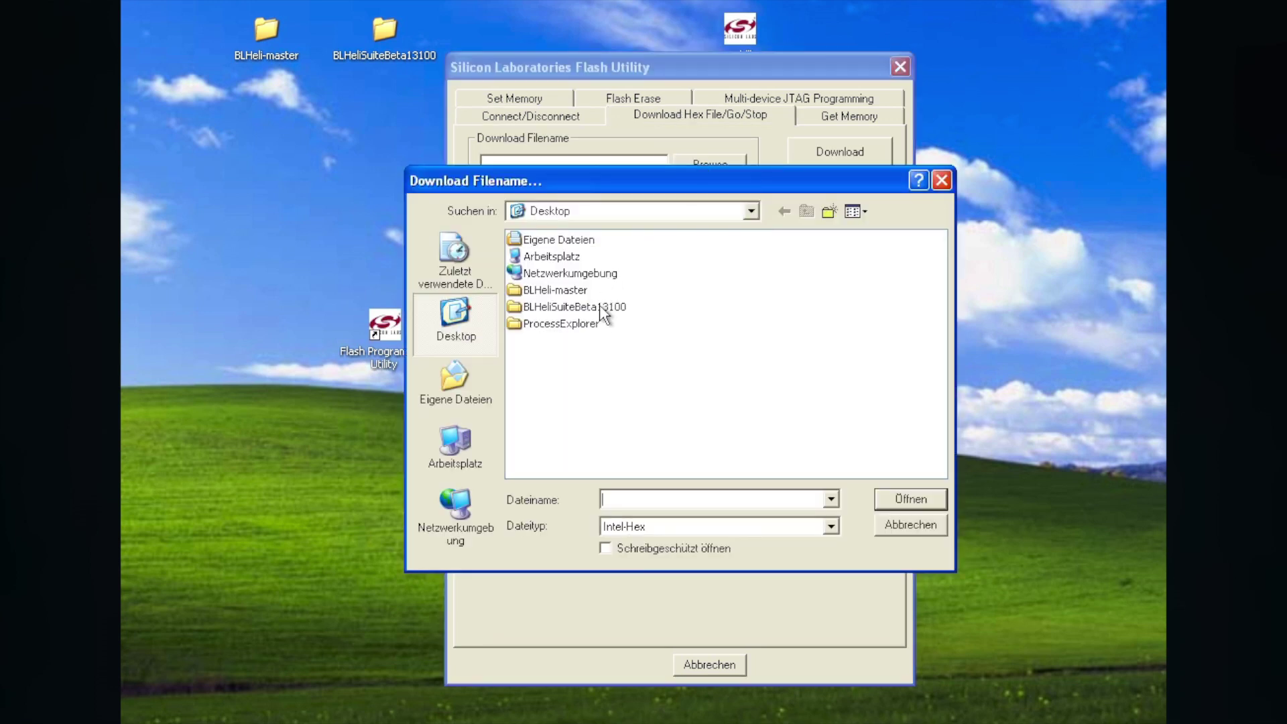
{"action": "double_click", "coordinate": [569, 307]}
{"action": "left_click", "coordinate": [578, 239]}
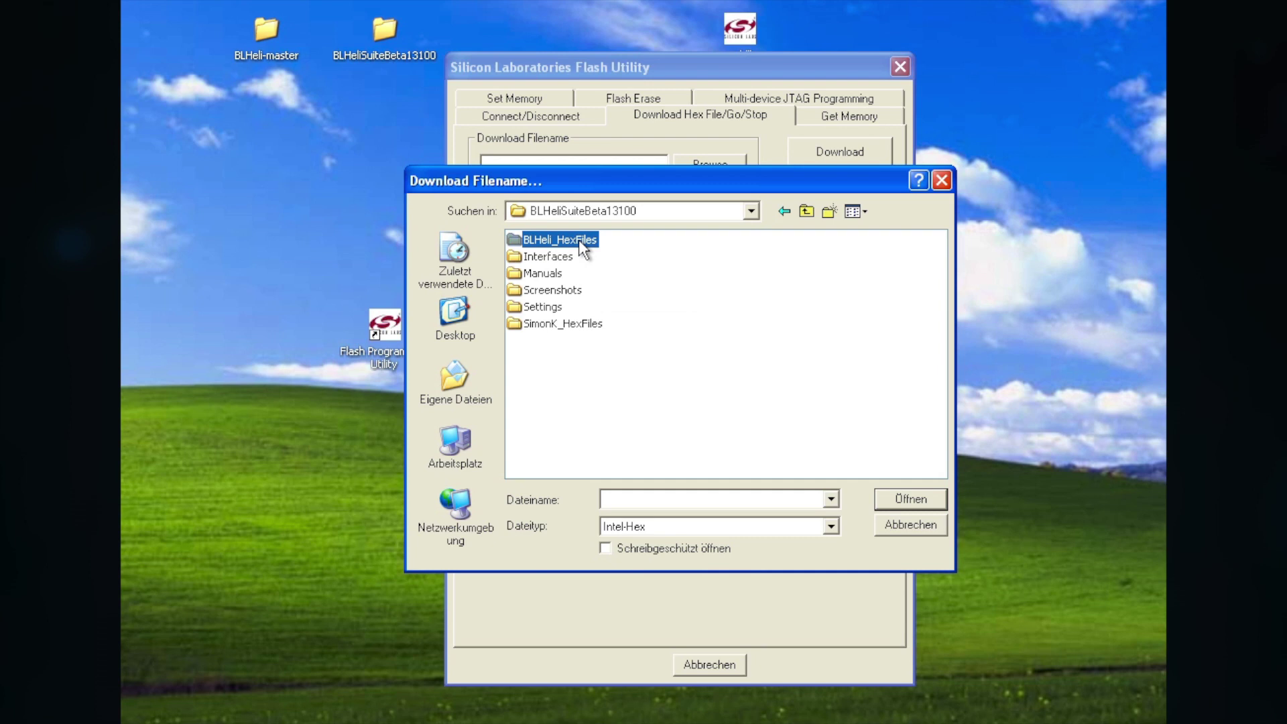
{"action": "double_click", "coordinate": [577, 239]}
{"action": "double_click", "coordinate": [546, 258]}
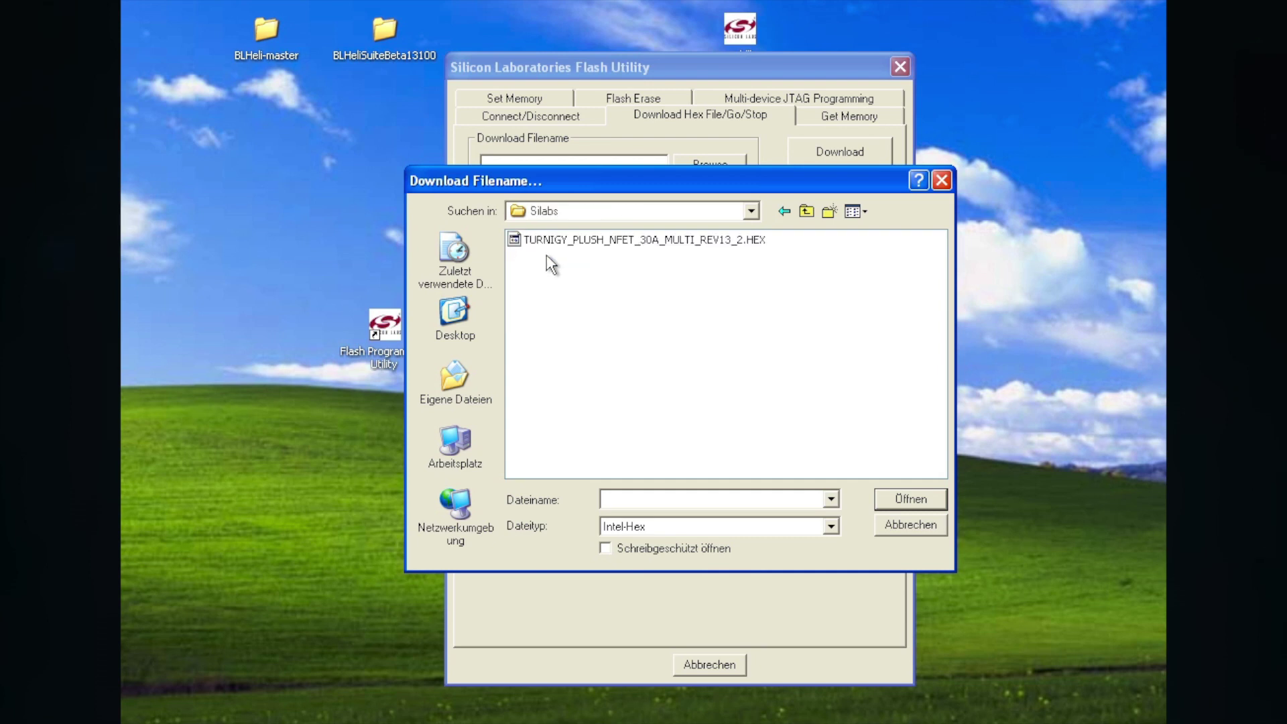
{"action": "left_click", "coordinate": [592, 245]}
{"action": "left_click", "coordinate": [886, 496]}
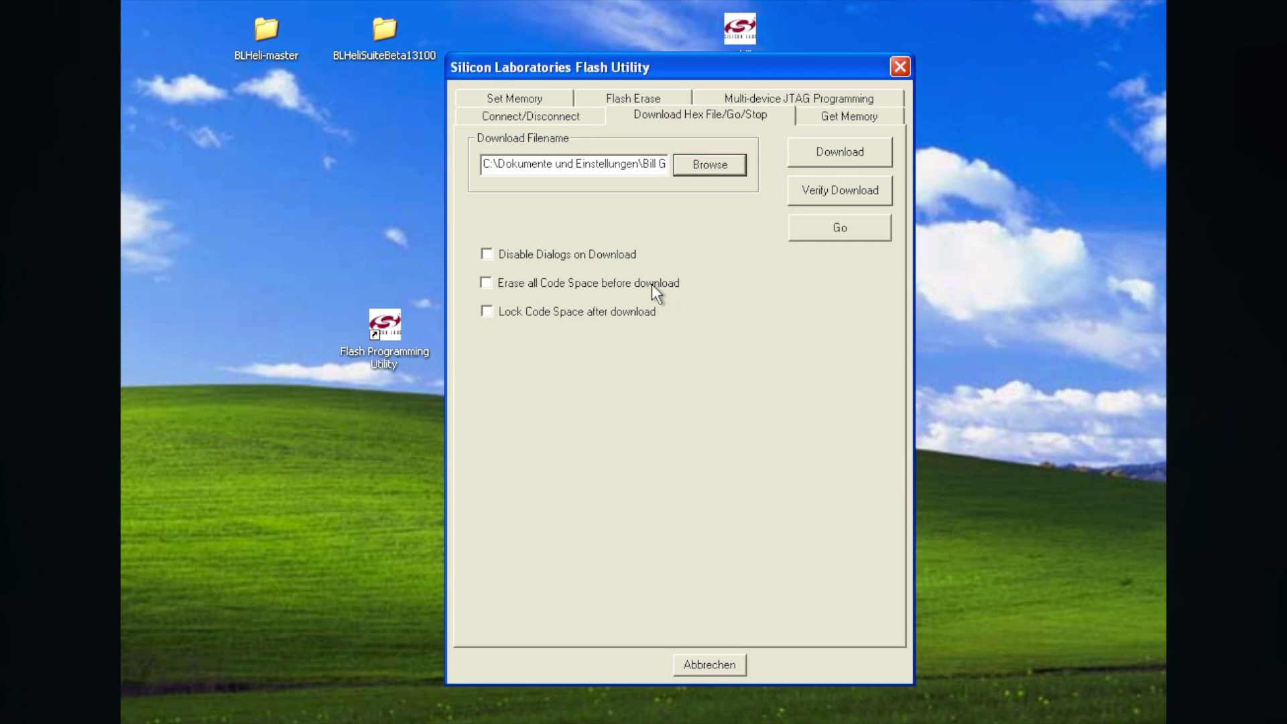
Step: Flash the hex with Erase all Code Space ticked, verify it, then close the utility
{"action": "left_click", "coordinate": [485, 282]}
{"action": "left_click", "coordinate": [801, 146]}
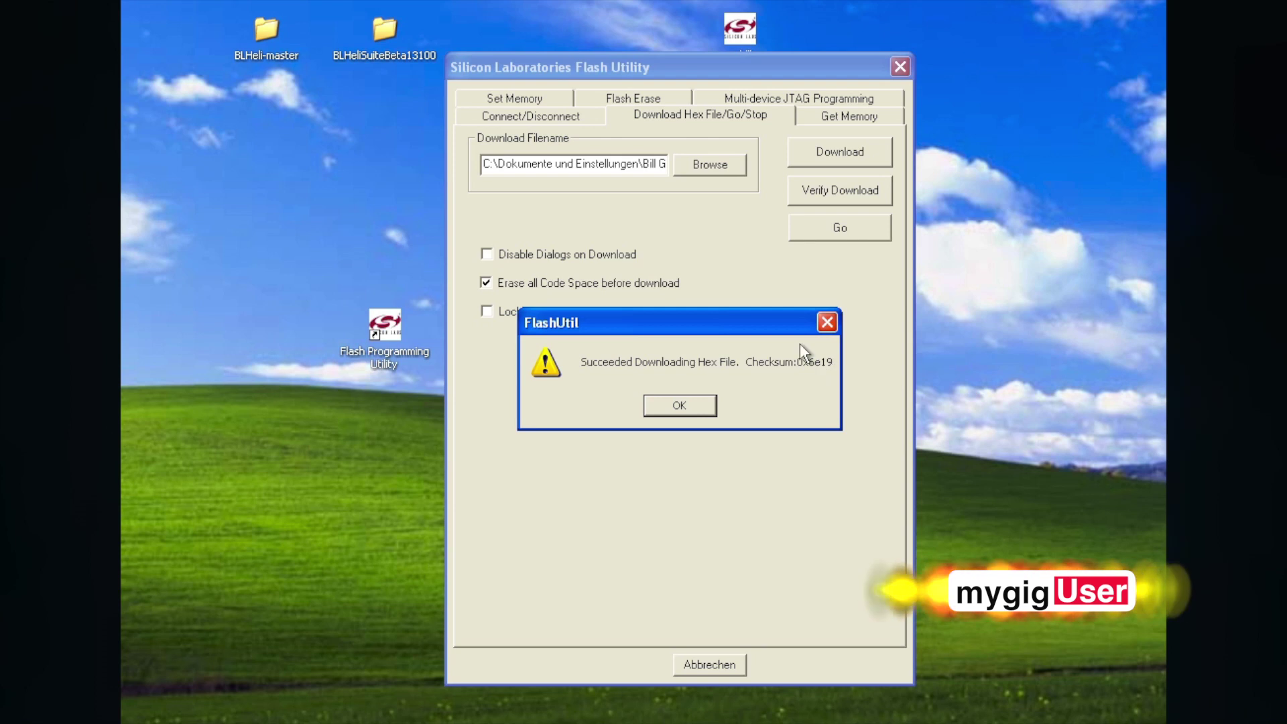
{"action": "left_click", "coordinate": [694, 406]}
{"action": "left_click", "coordinate": [807, 187]}
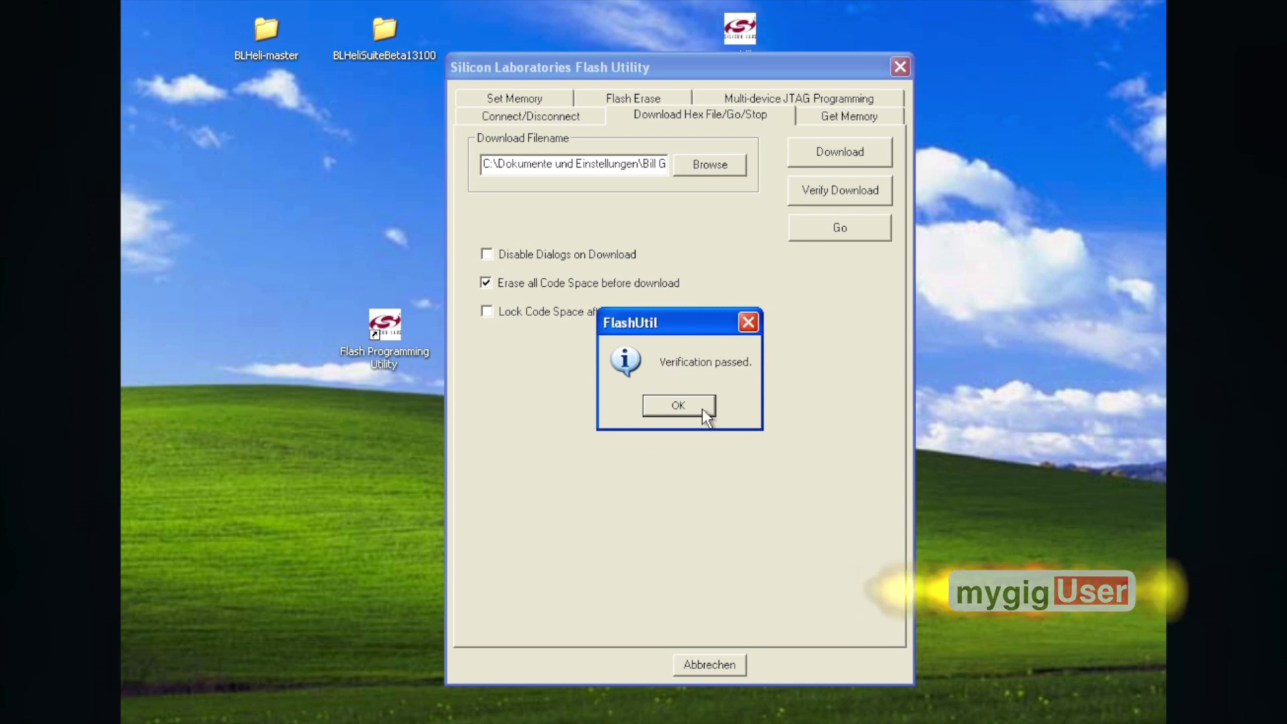
{"action": "left_click", "coordinate": [690, 407]}
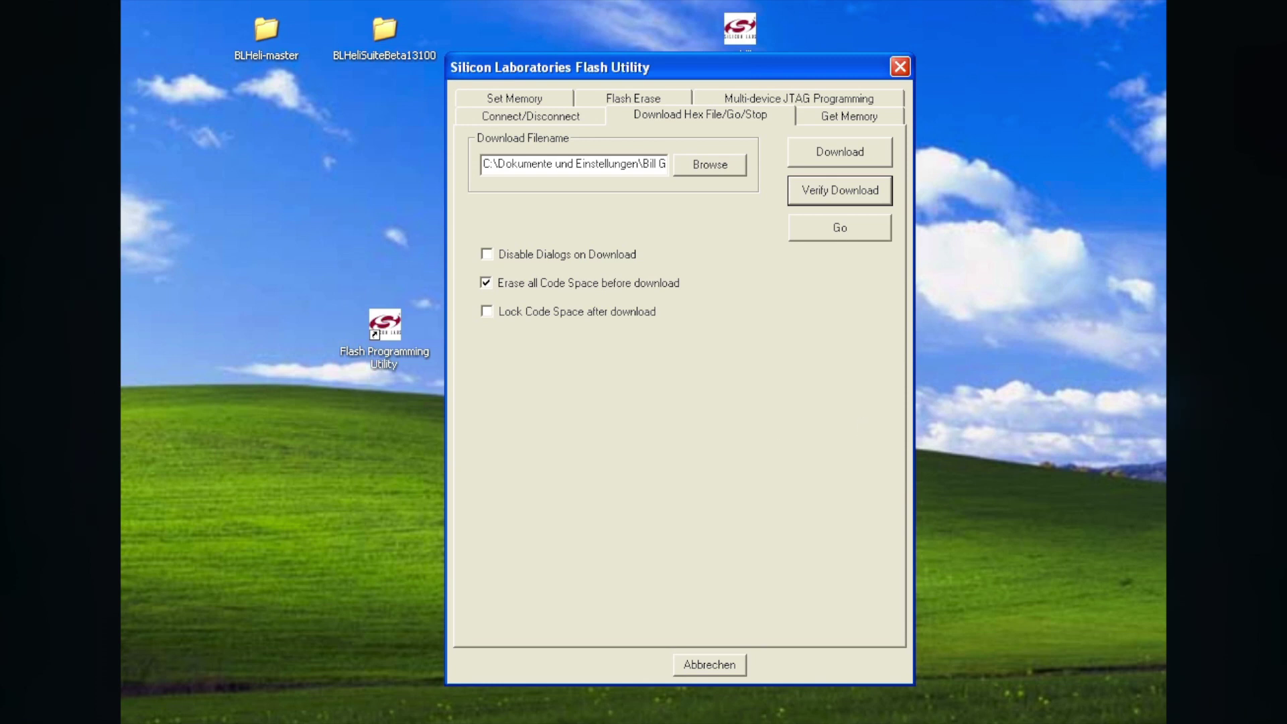
{"action": "left_click", "coordinate": [900, 67]}
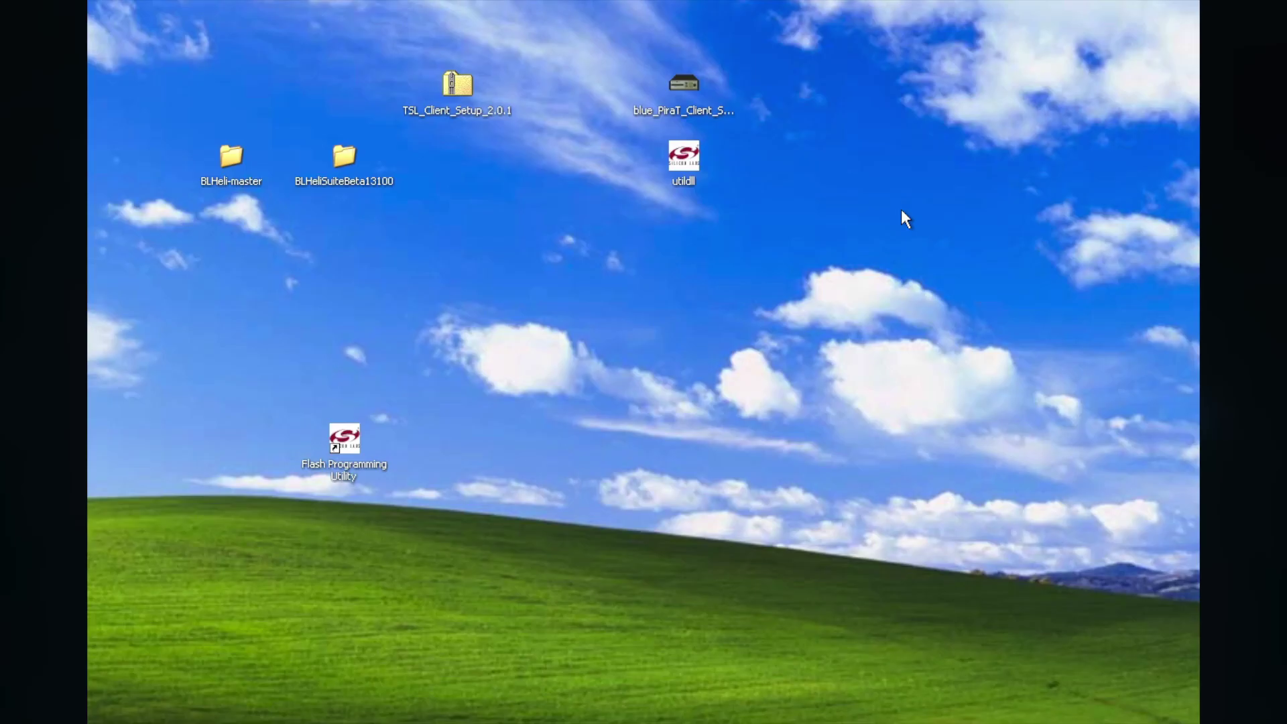
Step: Launch BLHeliSuite from the BLHeliSuiteBeta13100 folder
{"action": "double_click", "coordinate": [347, 157]}
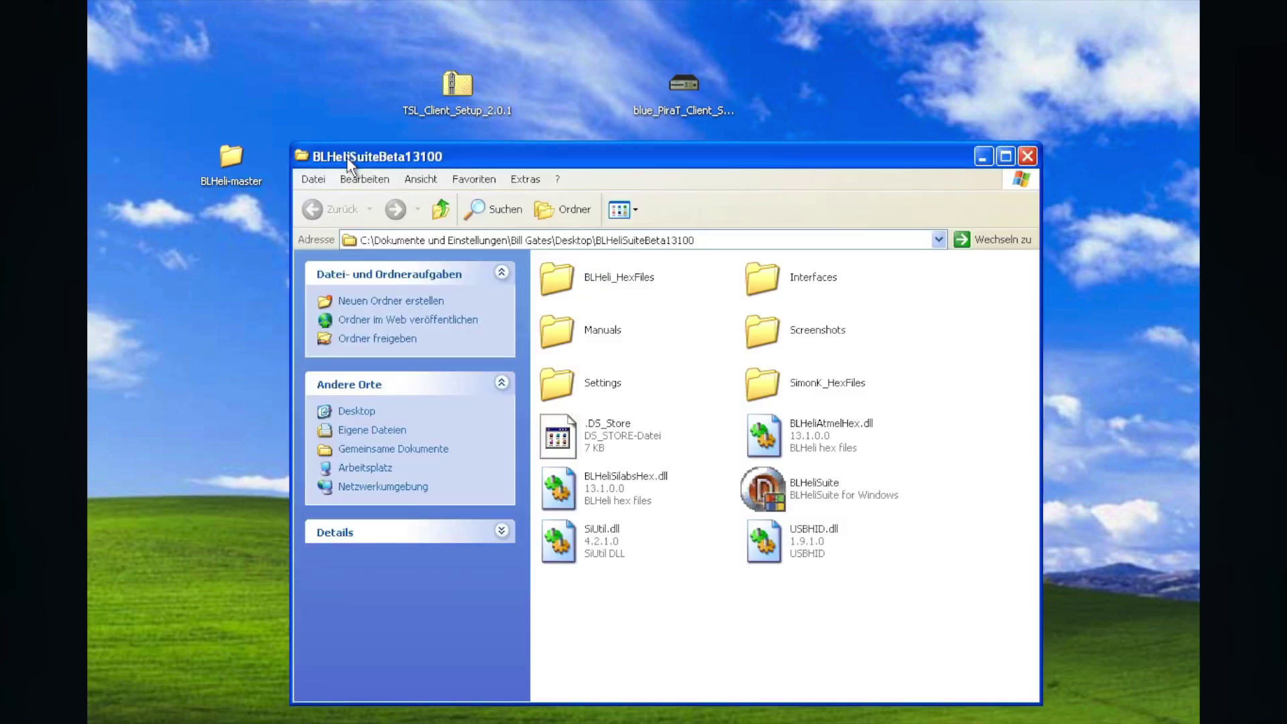
{"action": "double_click", "coordinate": [763, 489]}
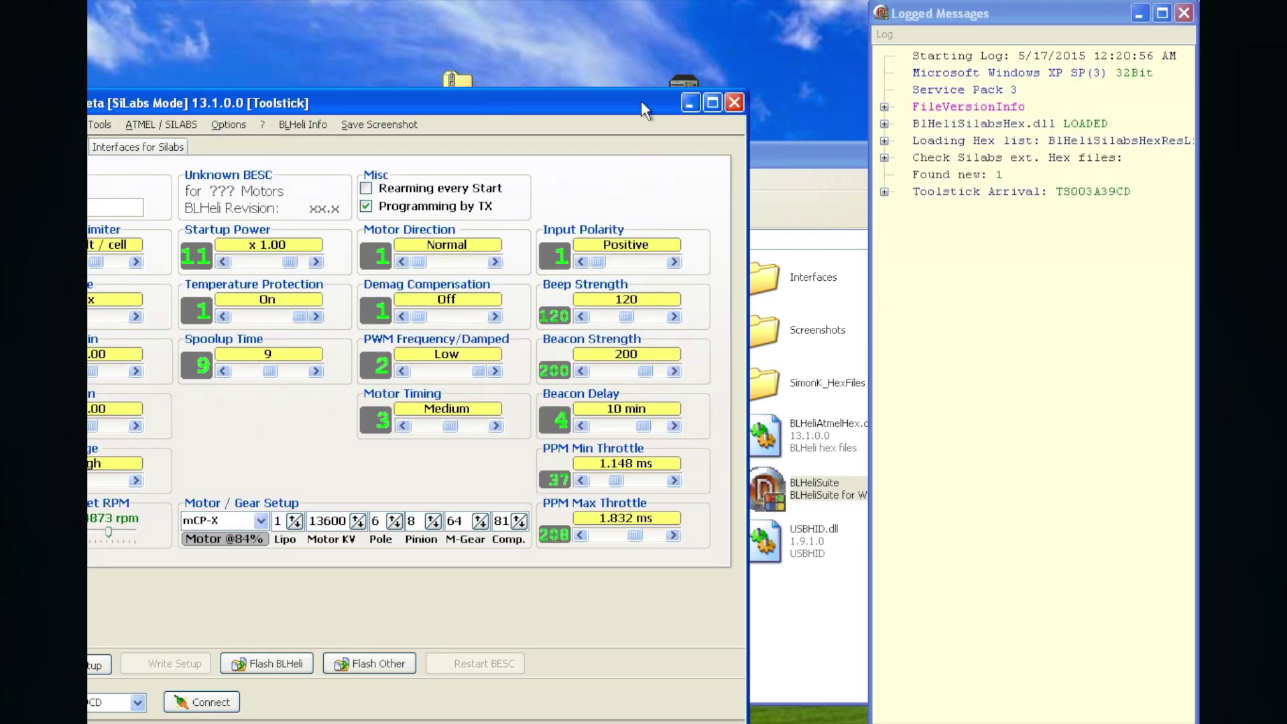
{"action": "left_click_drag", "start_coordinate": [641, 101], "coordinate": [760, 14]}
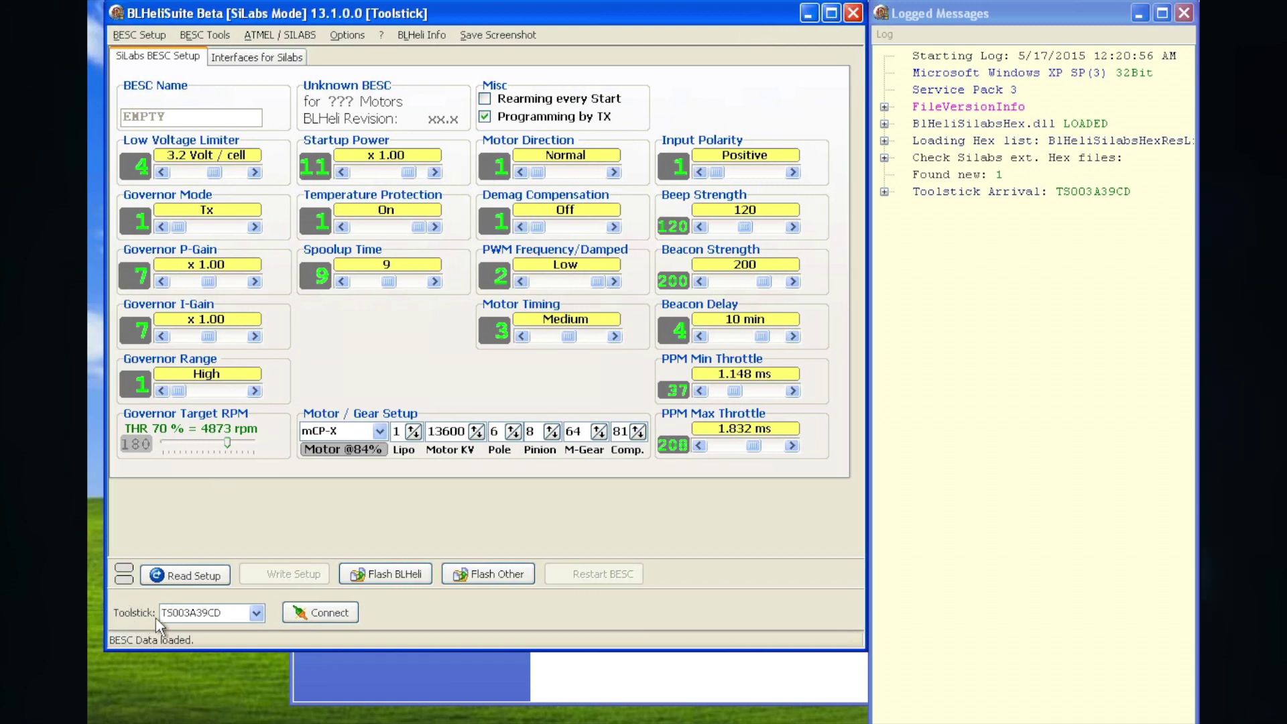
Step: Connect through toolstick TS003A39CD and read the ESC setup, showing revision 11.1
{"action": "left_click", "coordinate": [258, 608]}
{"action": "left_click", "coordinate": [258, 611]}
{"action": "left_click", "coordinate": [321, 613]}
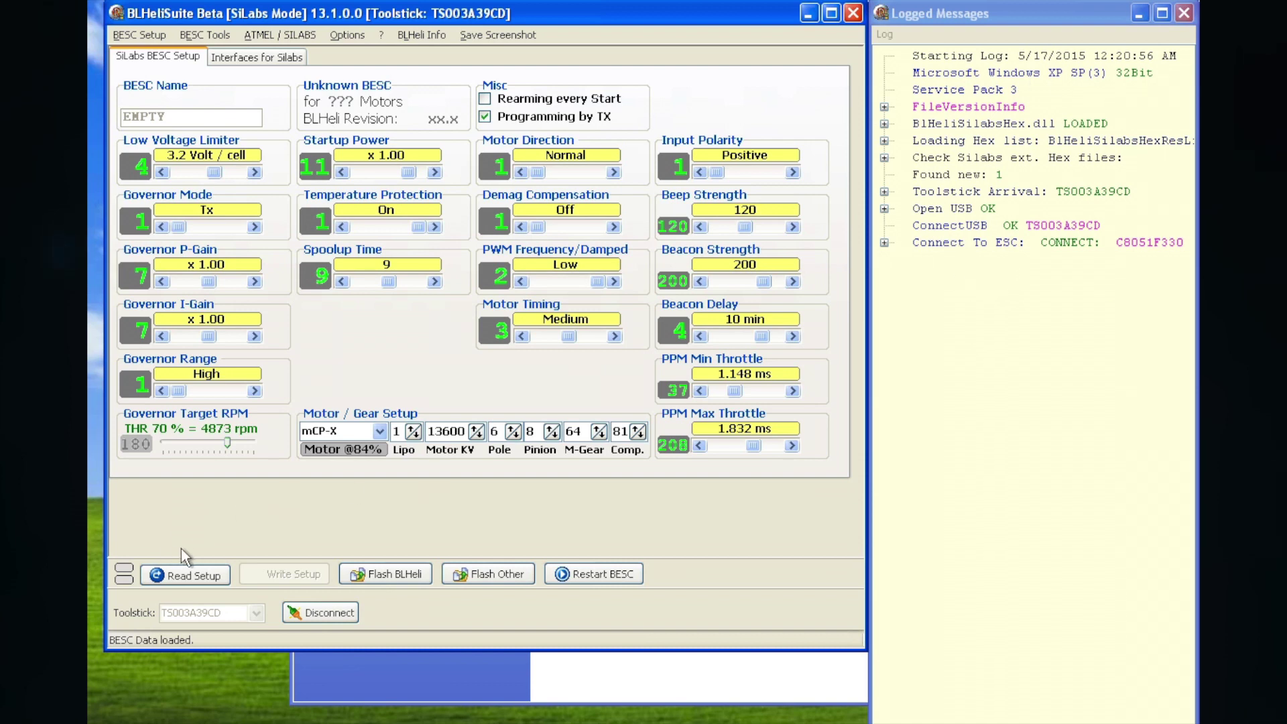
{"action": "left_click", "coordinate": [183, 578]}
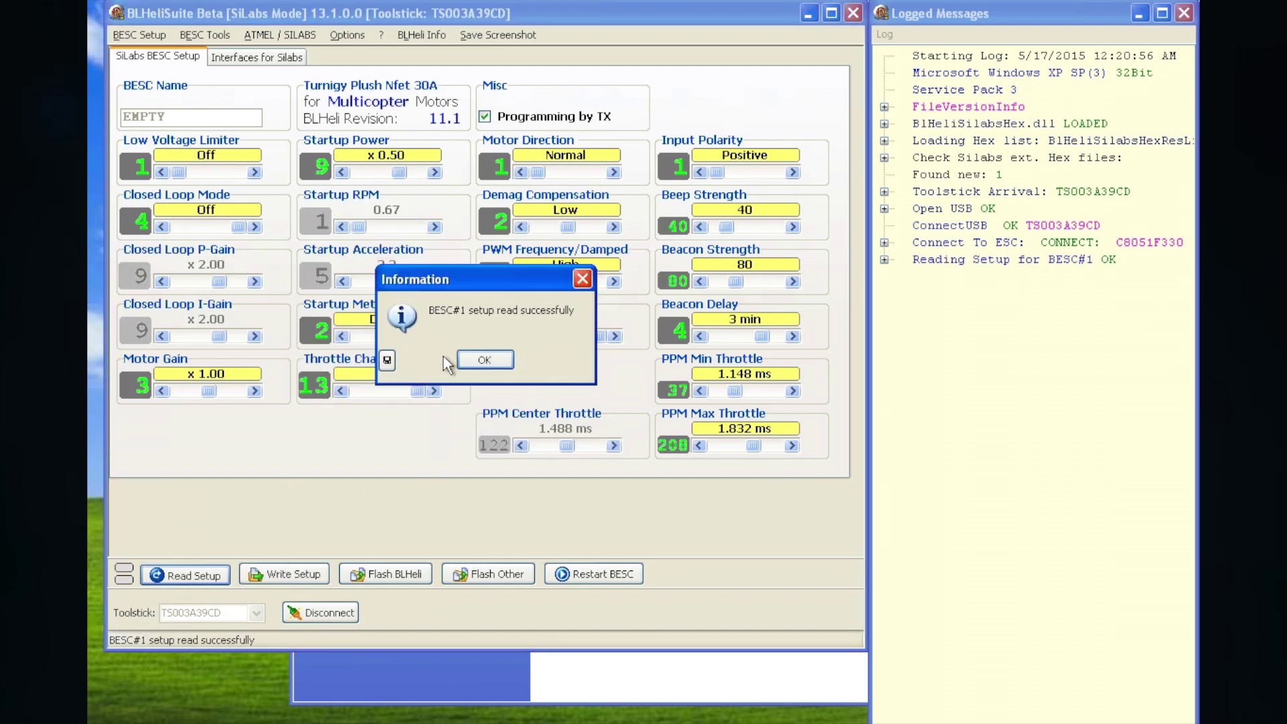
{"action": "left_click", "coordinate": [479, 360]}
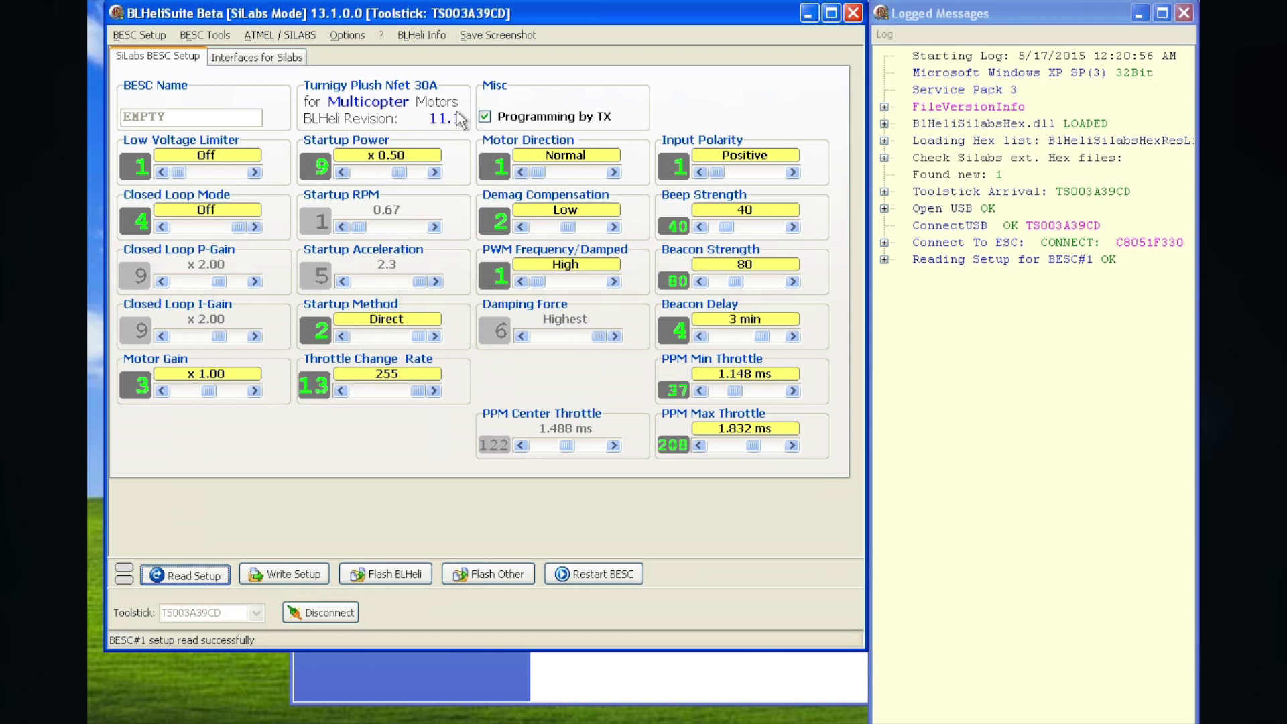
Step: Flash BLHeli 13.2 multicopter firmware with the Flash Assistant, declining to write back old settings
{"action": "left_click", "coordinate": [379, 573]}
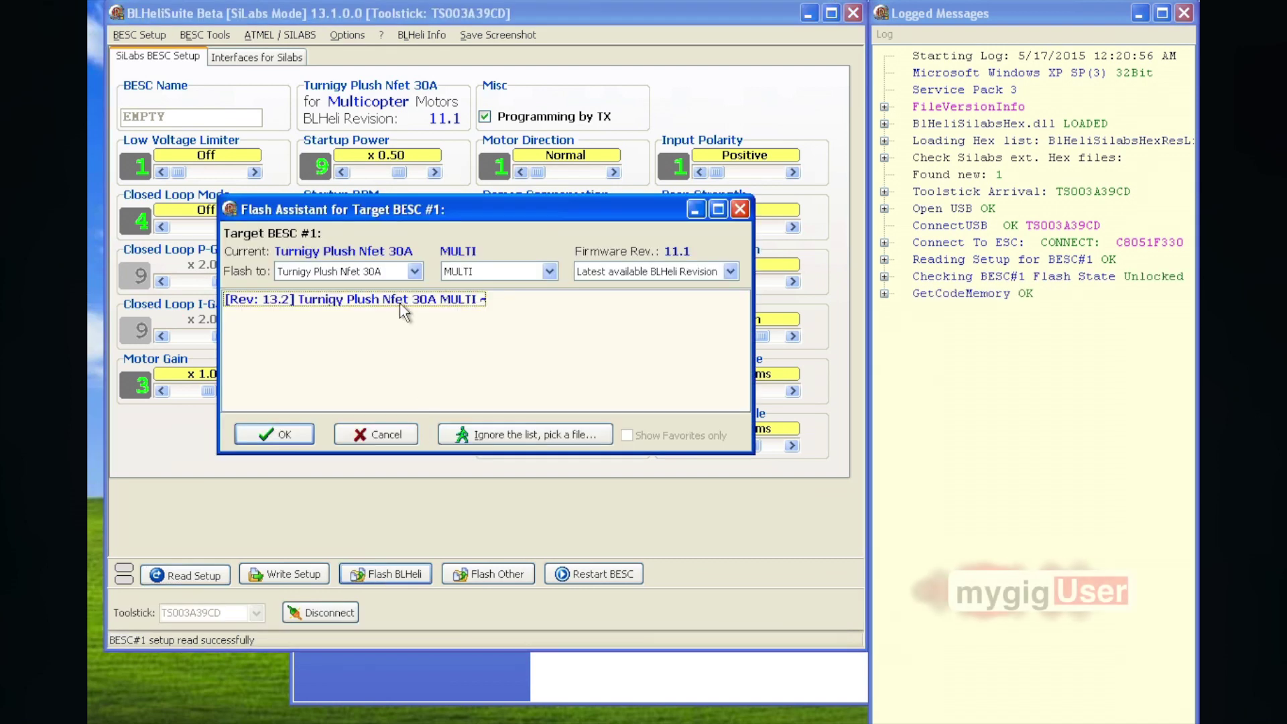
{"action": "left_click", "coordinate": [608, 271]}
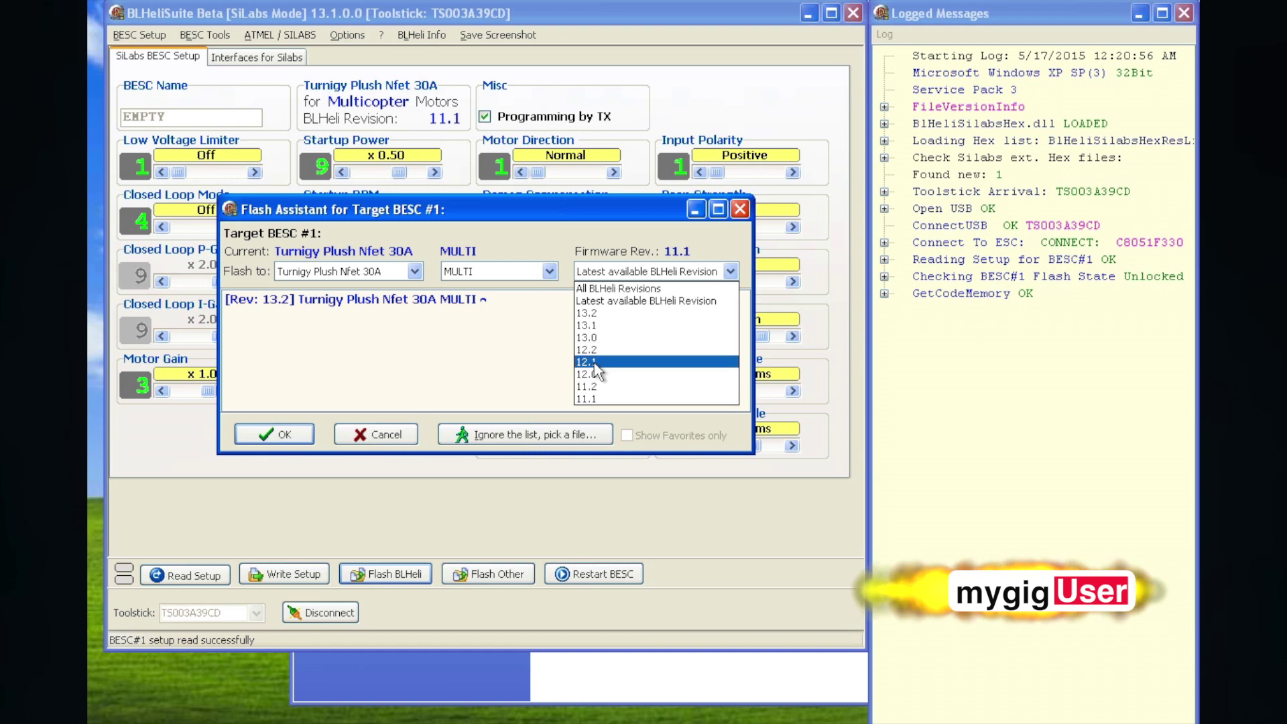
{"action": "left_click", "coordinate": [597, 313]}
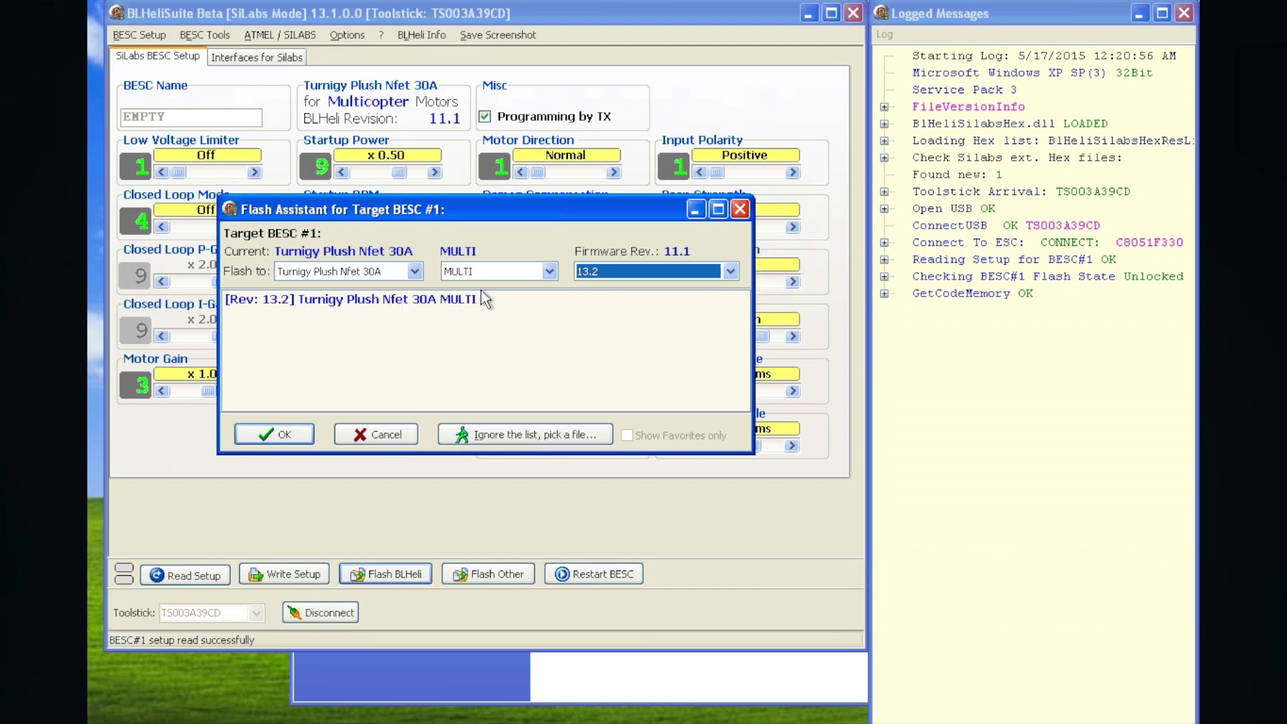
{"action": "left_click", "coordinate": [290, 432]}
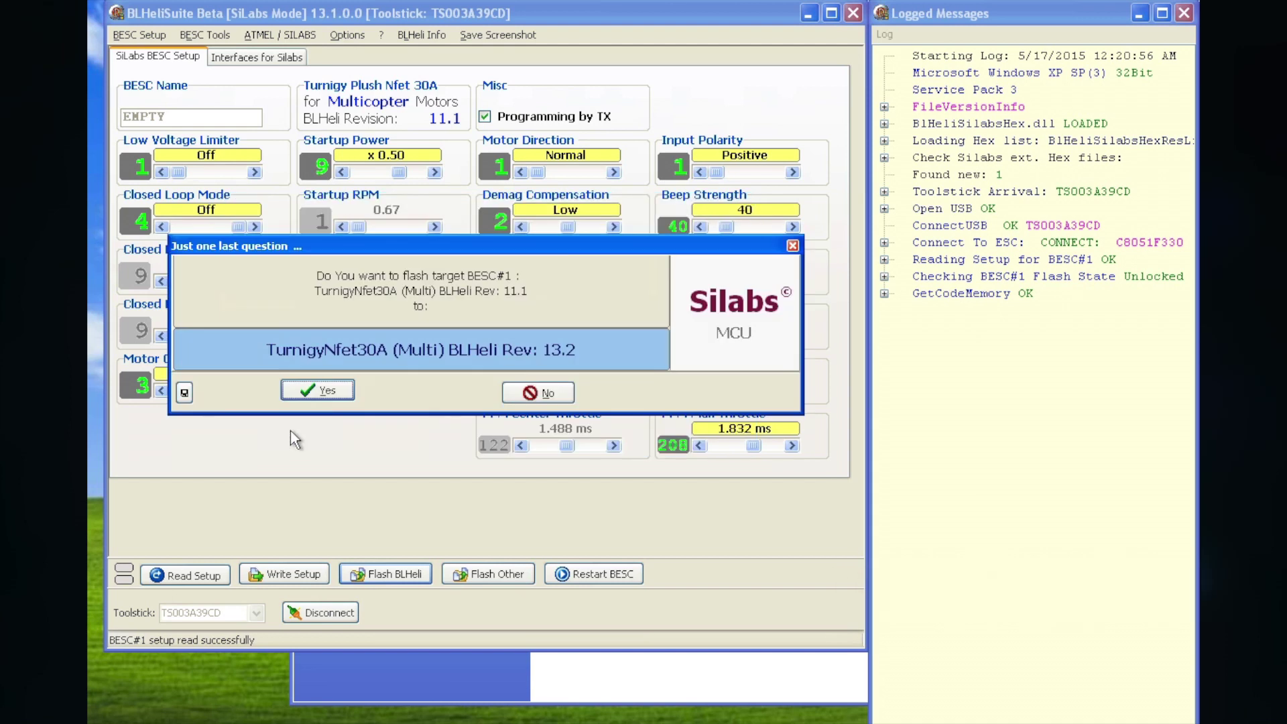
{"action": "left_click", "coordinate": [332, 389]}
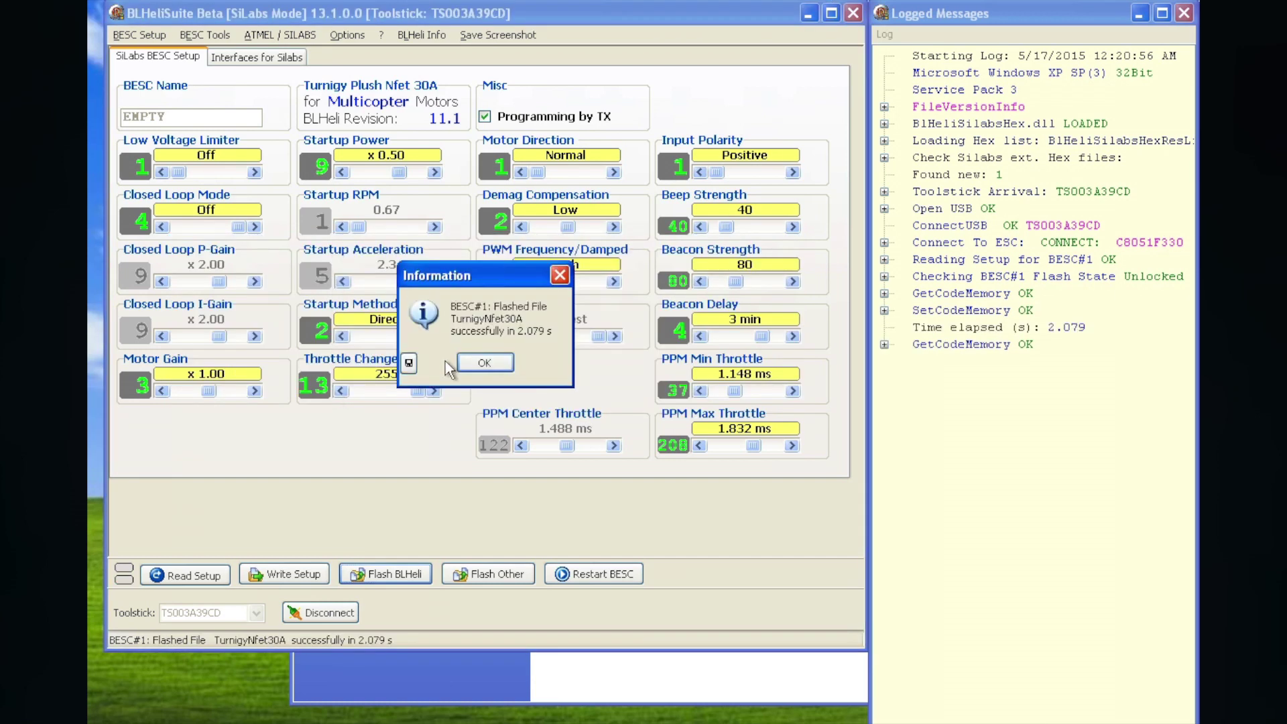
{"action": "left_click", "coordinate": [485, 363]}
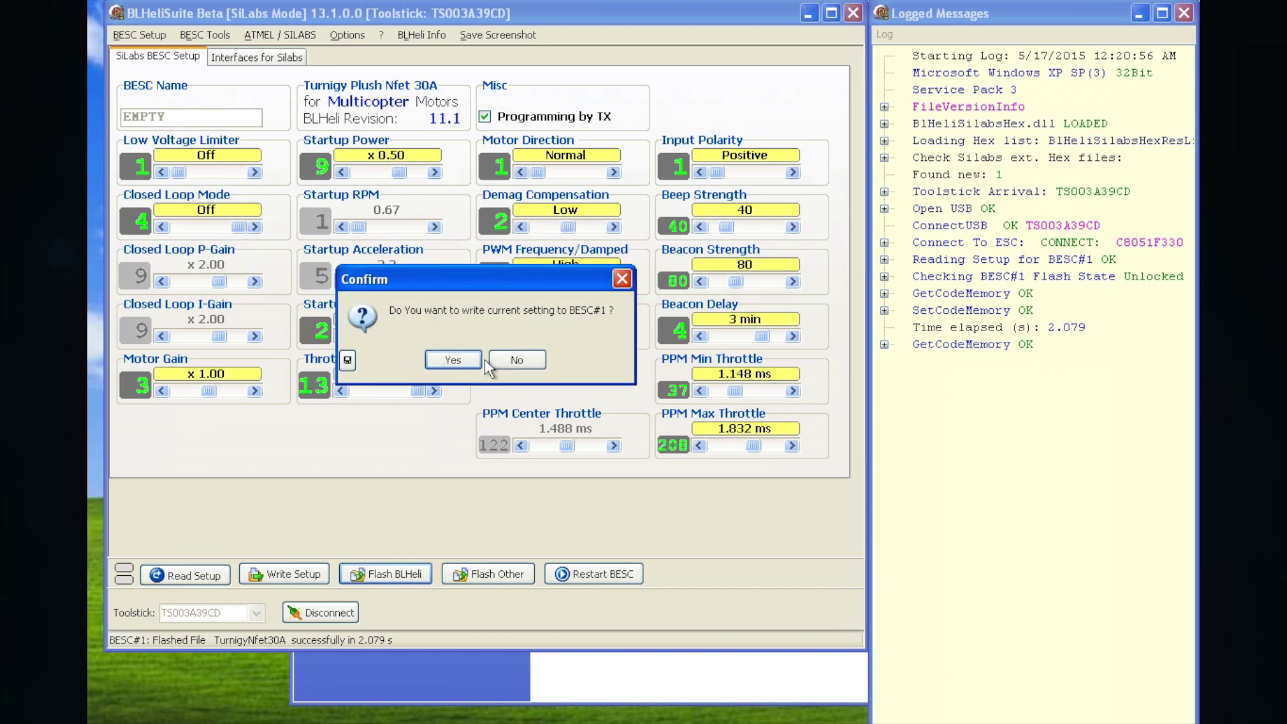
{"action": "left_click", "coordinate": [519, 359]}
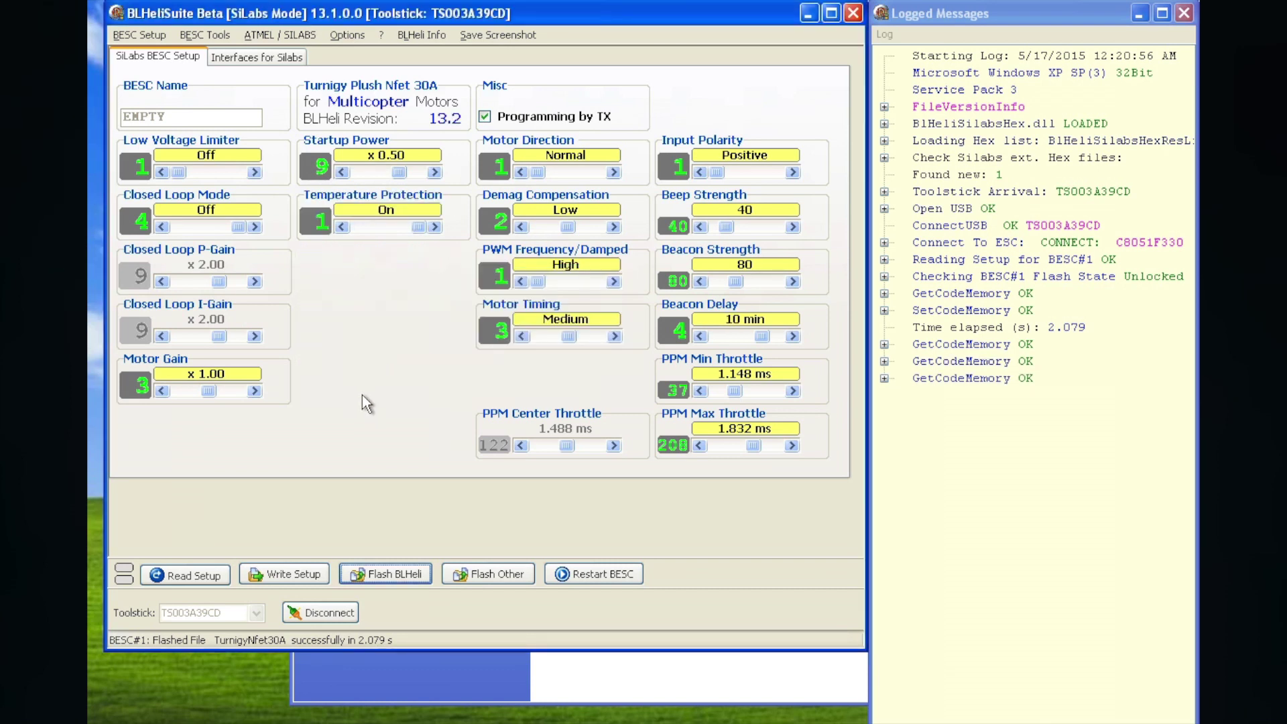
Step: Read the 13.2 settings, keeping Startup Power at x 0.50 and PPM Min Throttle at 1.148 ms
{"action": "left_click", "coordinate": [190, 579]}
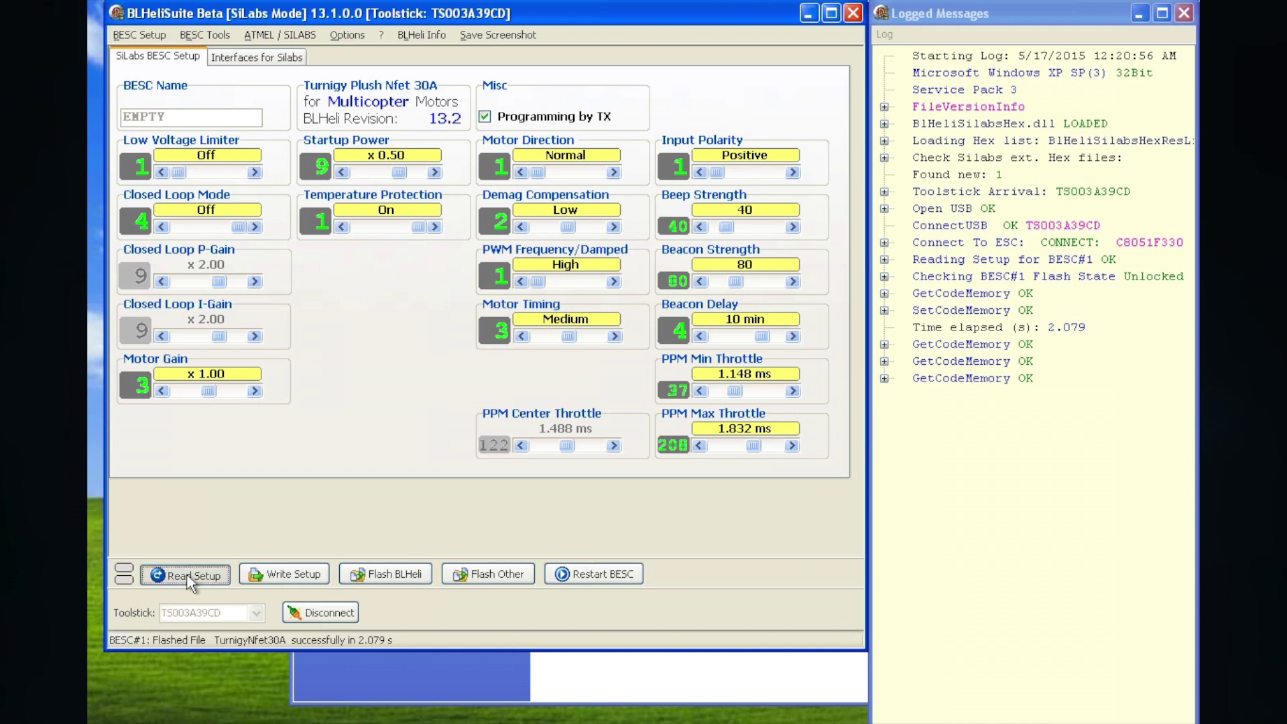
{"action": "left_click", "coordinate": [479, 362]}
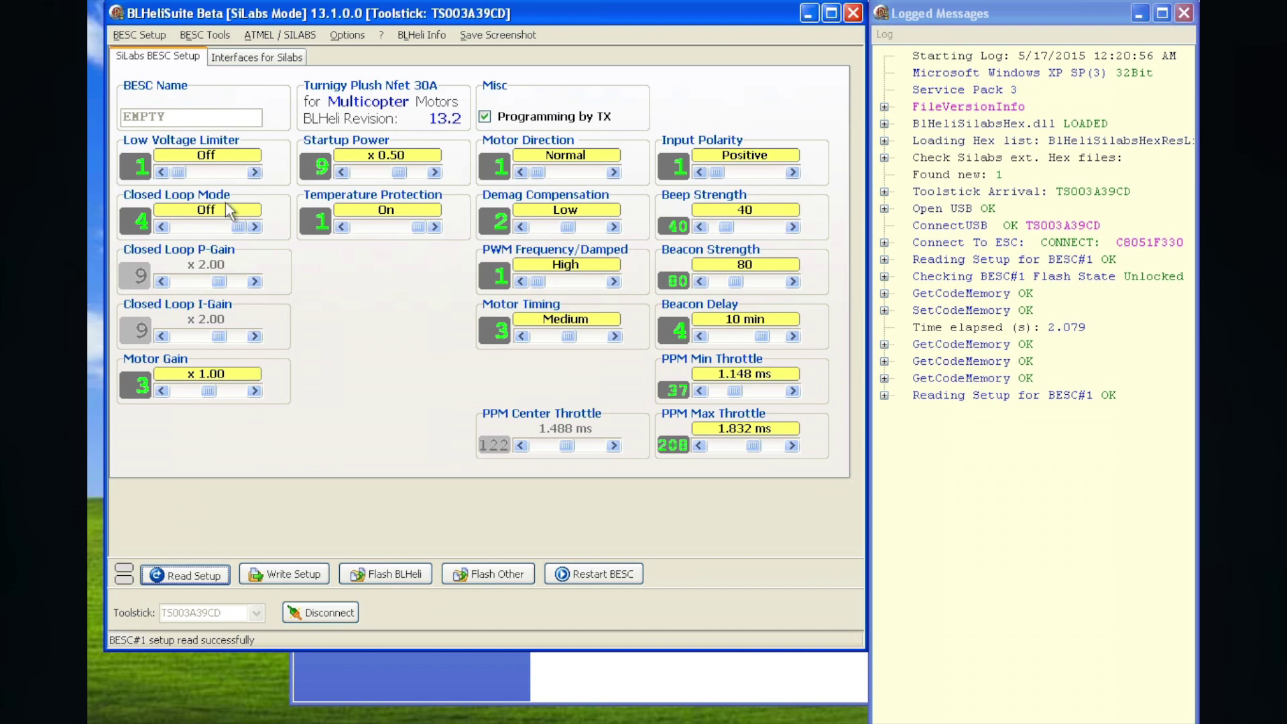
{"action": "left_click", "coordinate": [434, 173]}
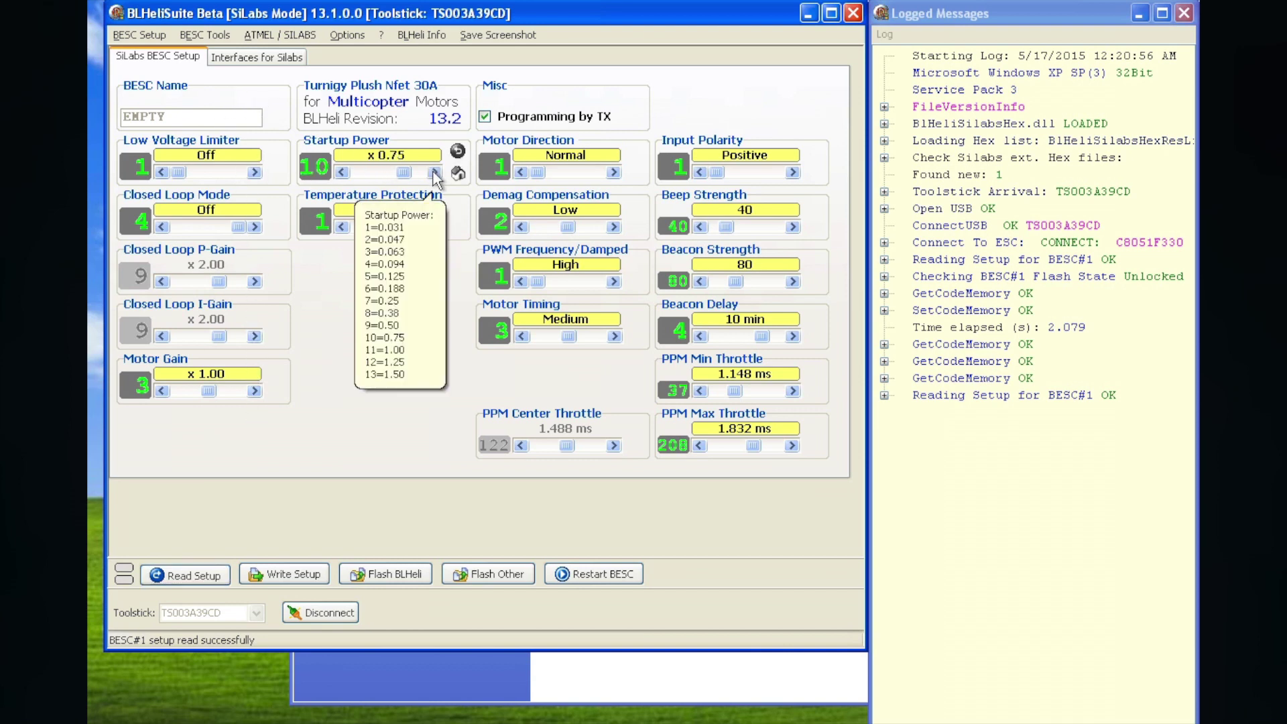
{"action": "left_click", "coordinate": [342, 173]}
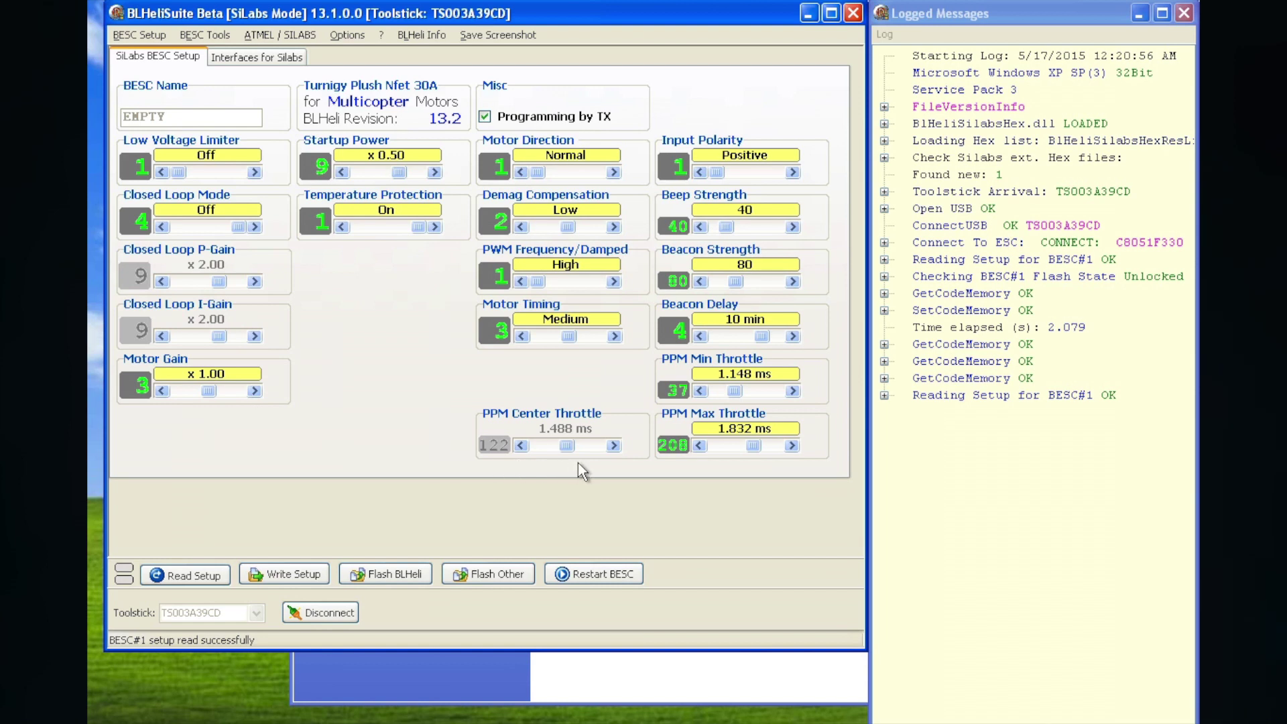
{"action": "left_click", "coordinate": [790, 392]}
{"action": "left_click", "coordinate": [790, 391]}
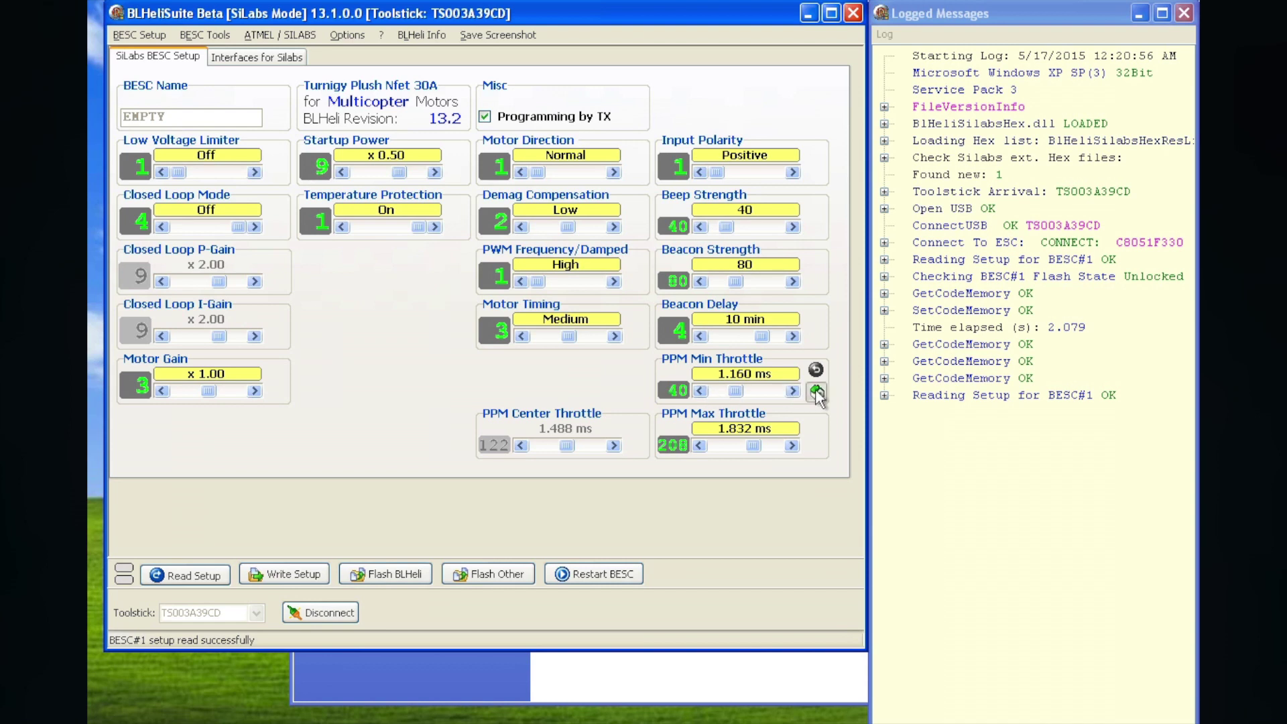
{"action": "left_click", "coordinate": [816, 393]}
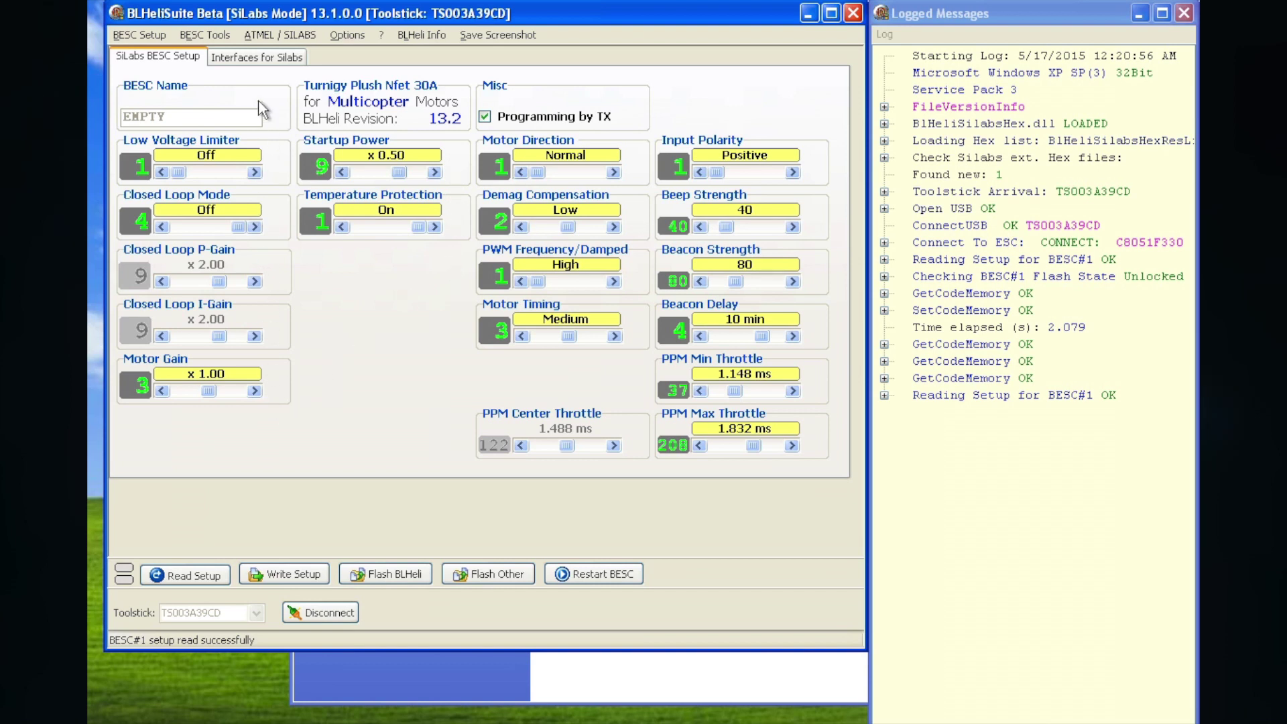
Step: Name the ESC Motor1, write the setup and read it back
{"action": "left_click", "coordinate": [216, 118]}
{"action": "type", "text": "Motor1"}
{"action": "left_click", "coordinate": [285, 575]}
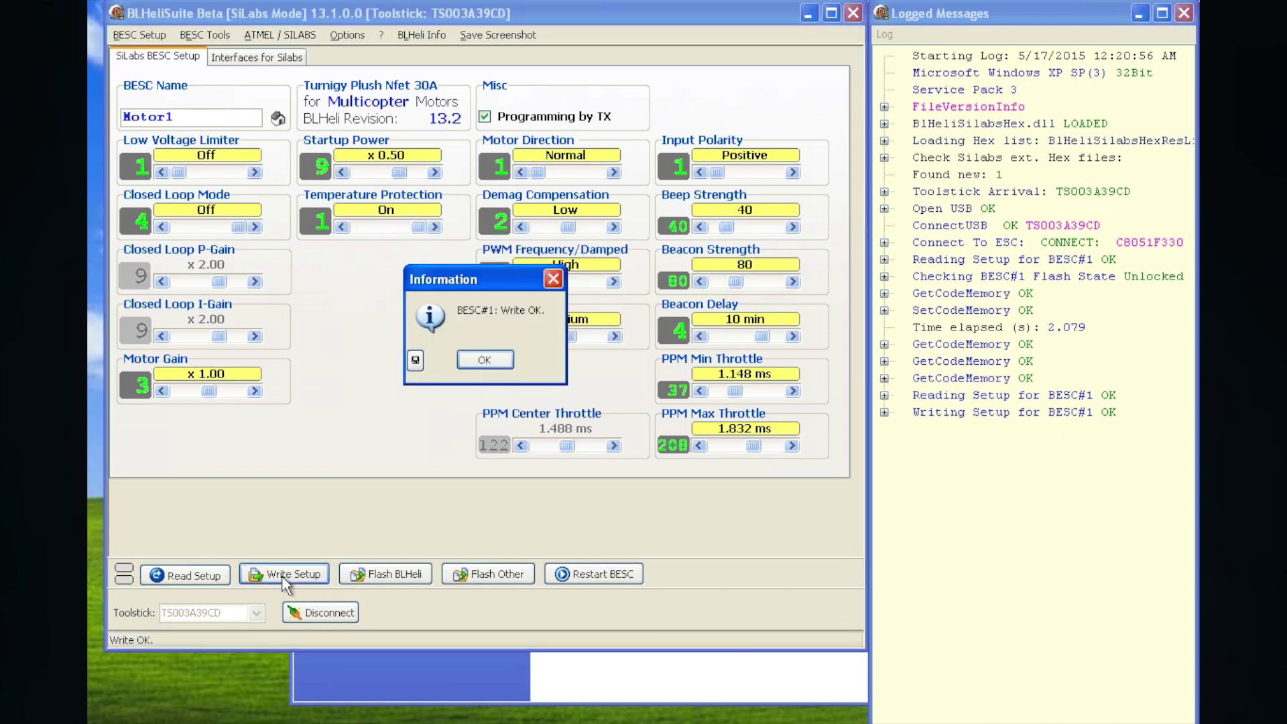
{"action": "left_click", "coordinate": [483, 359]}
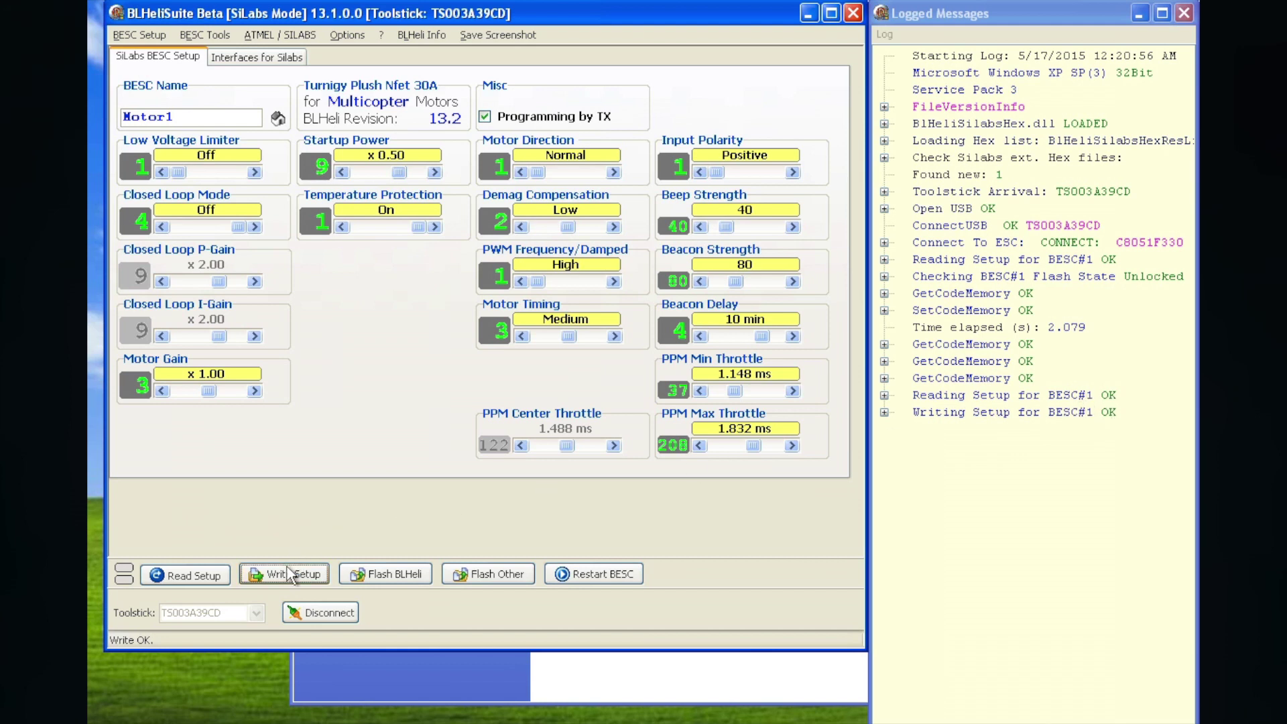
{"action": "left_click", "coordinate": [168, 576]}
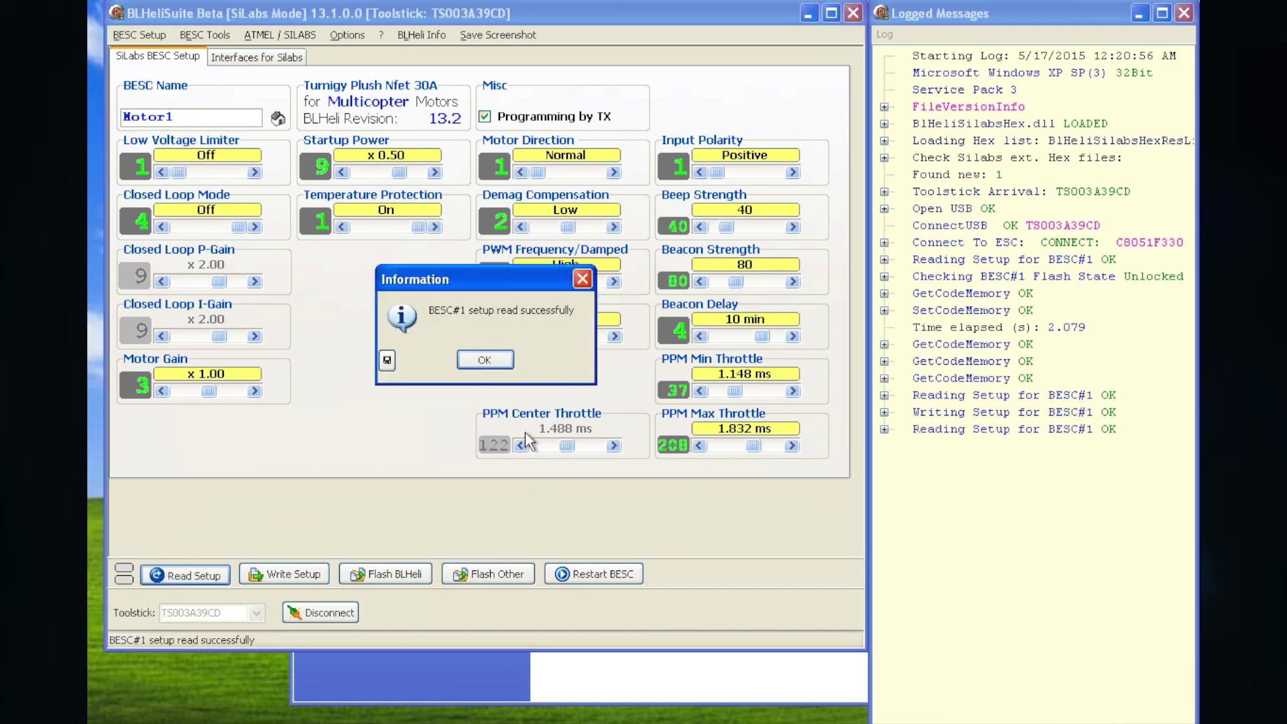
{"action": "left_click", "coordinate": [483, 360]}
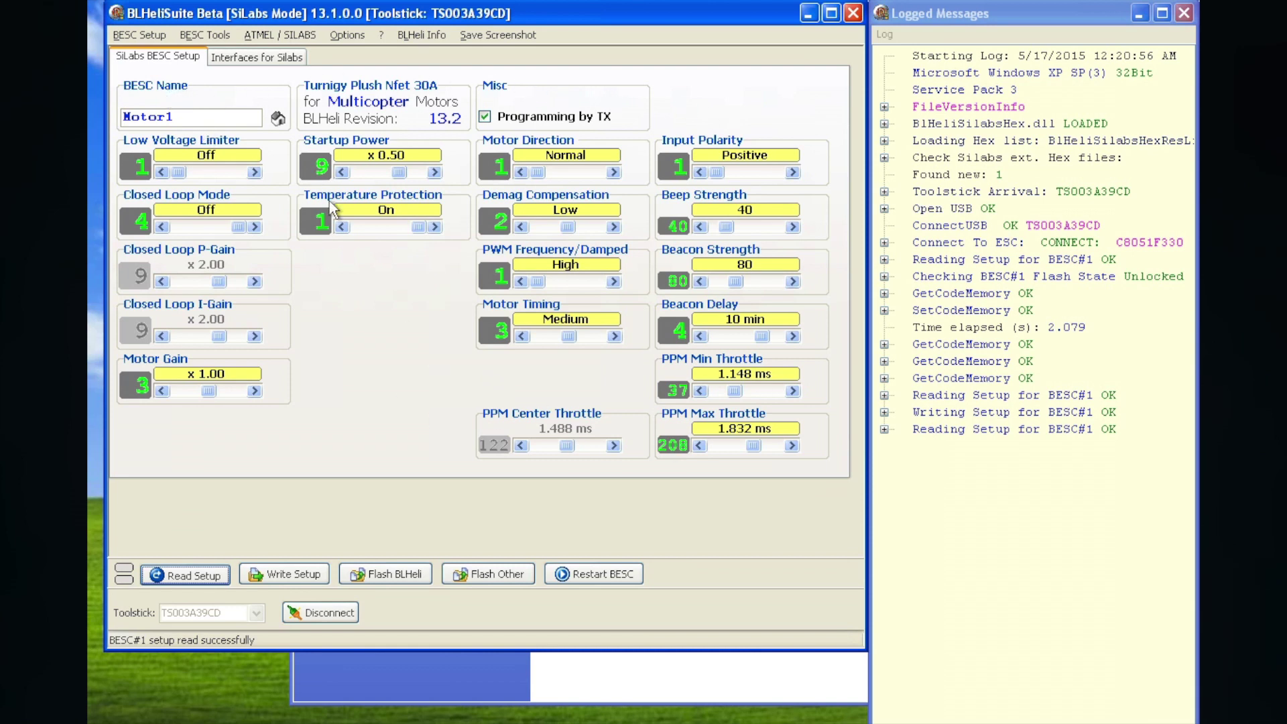
Step: Raise Startup Power to x 1.00, write and verify the setup, then disconnect
{"action": "left_click", "coordinate": [429, 173]}
{"action": "left_click", "coordinate": [429, 172]}
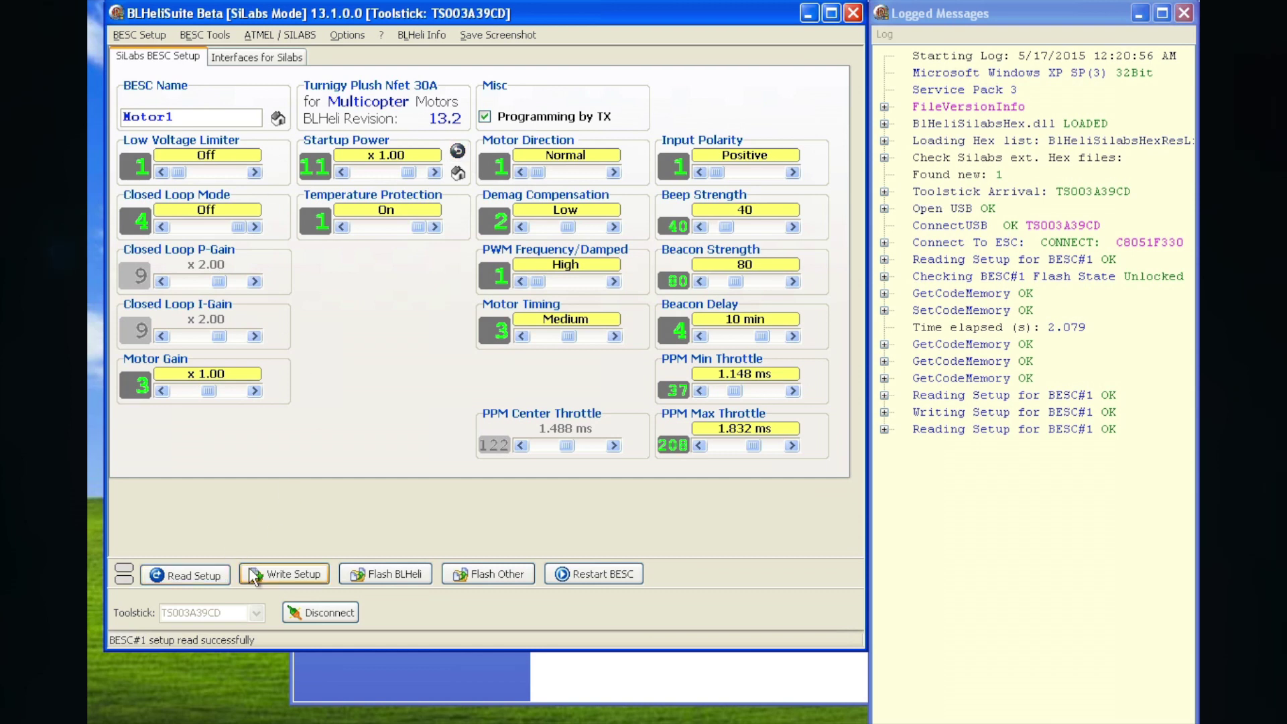
{"action": "left_click", "coordinate": [274, 576]}
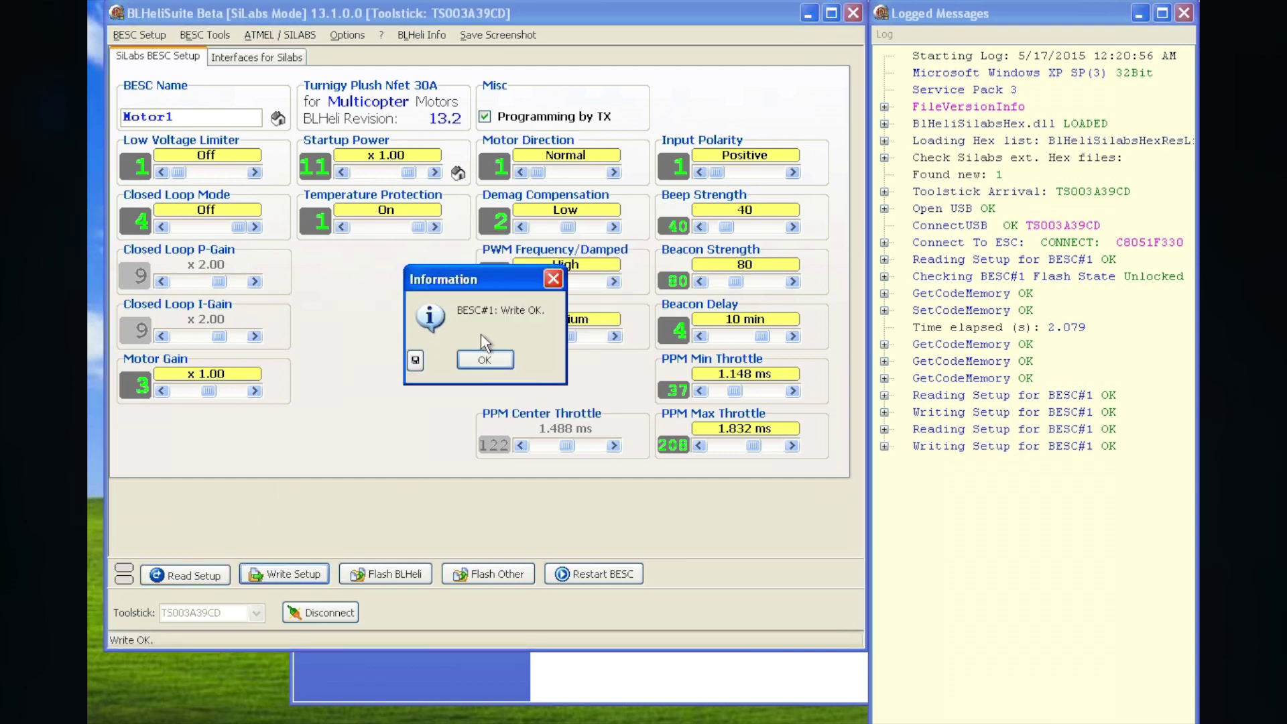
{"action": "left_click", "coordinate": [484, 358]}
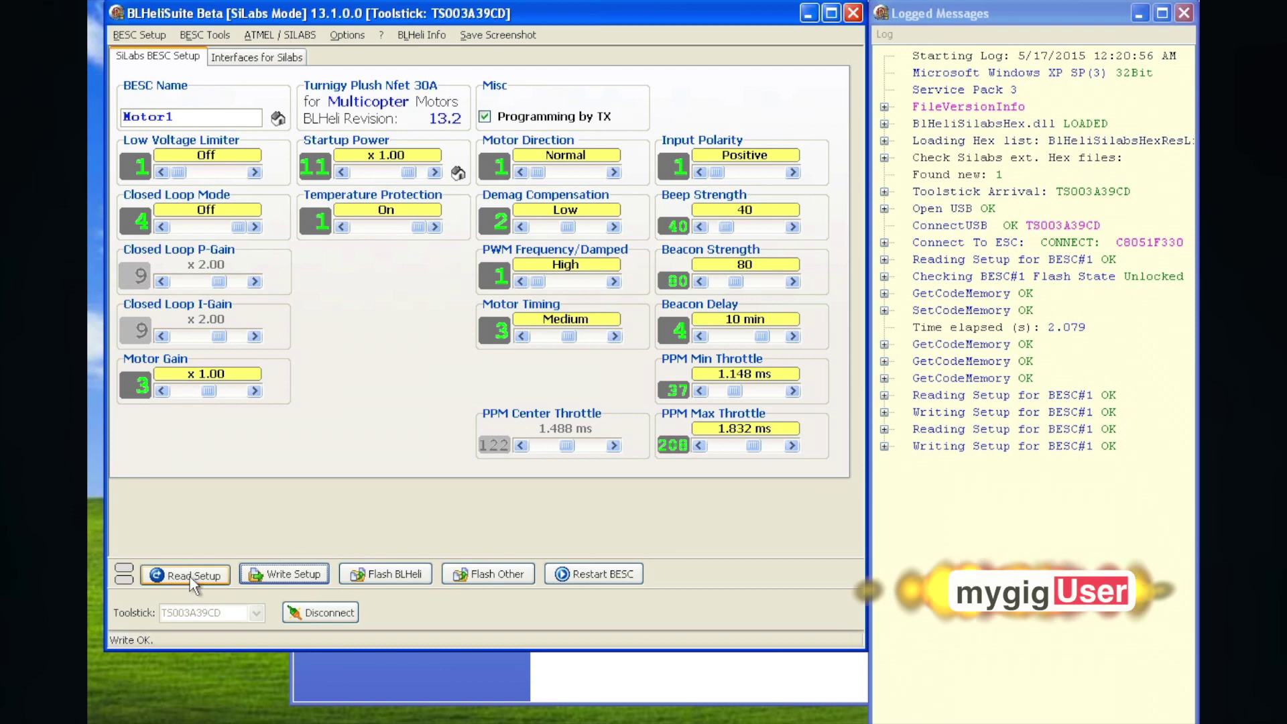
{"action": "left_click", "coordinate": [193, 577]}
{"action": "left_click", "coordinate": [484, 359]}
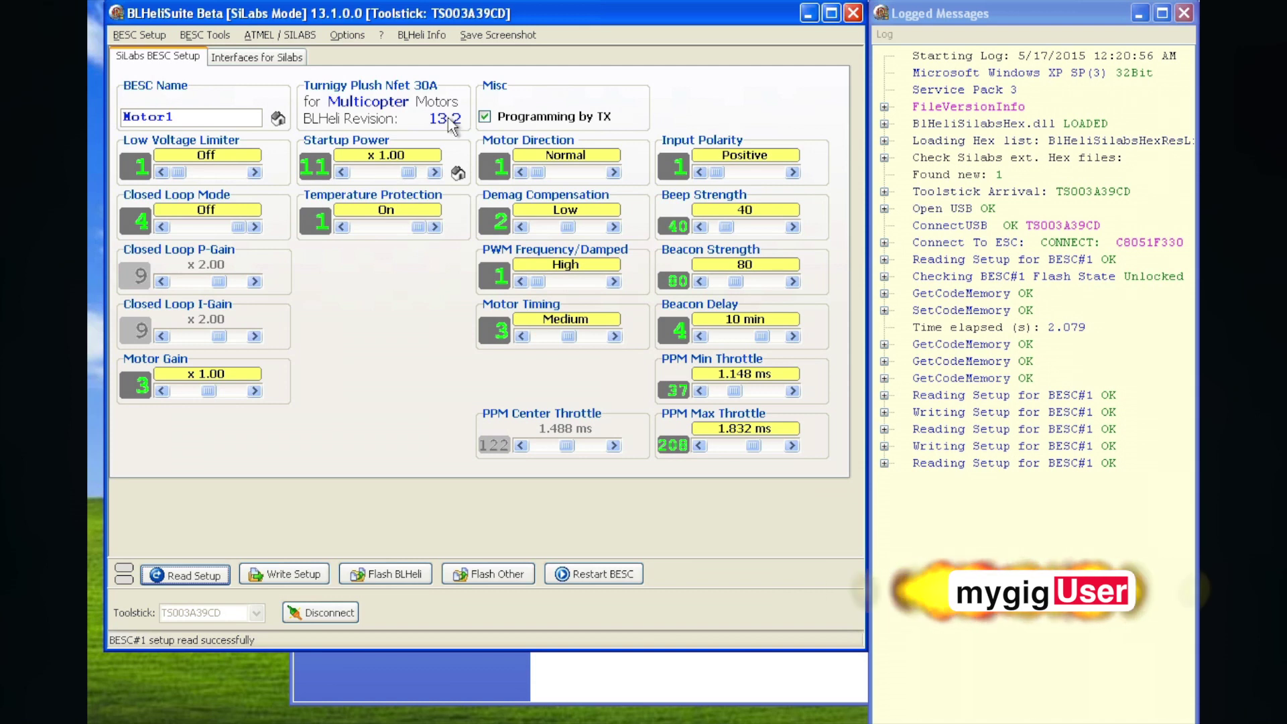
{"action": "mouse_move", "coordinate": [449, 121]}
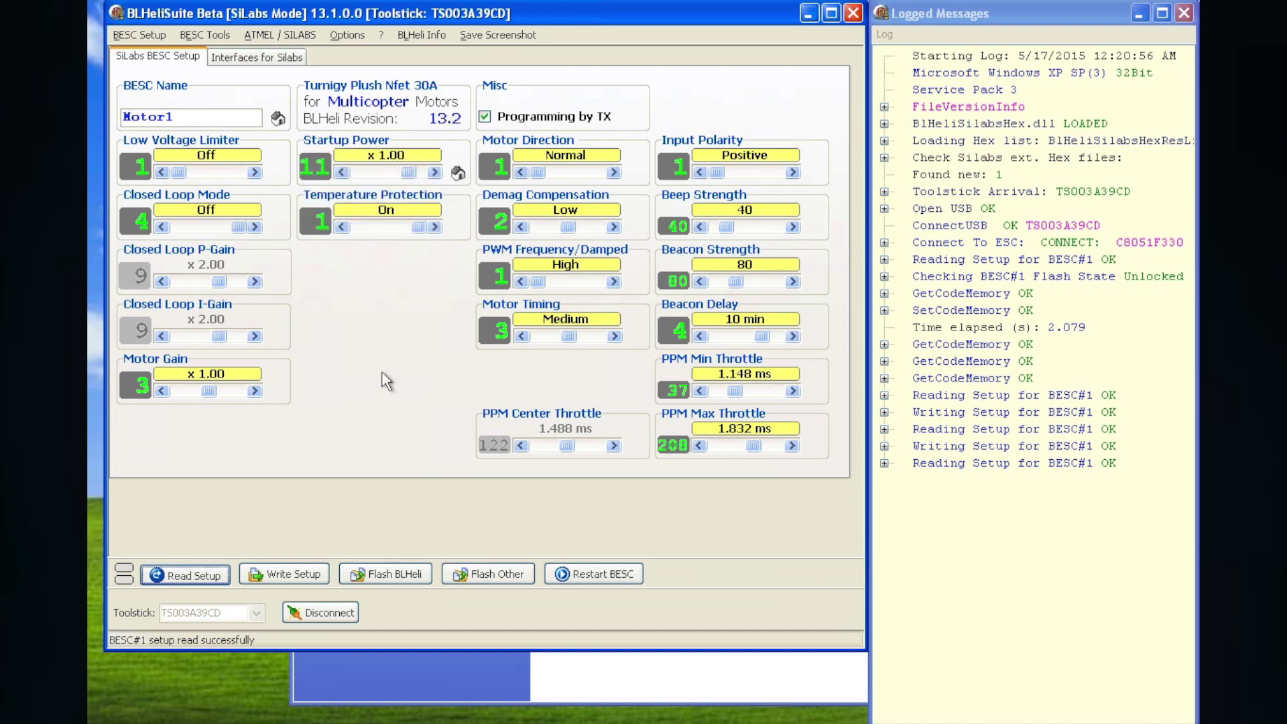
{"action": "left_click", "coordinate": [322, 612]}
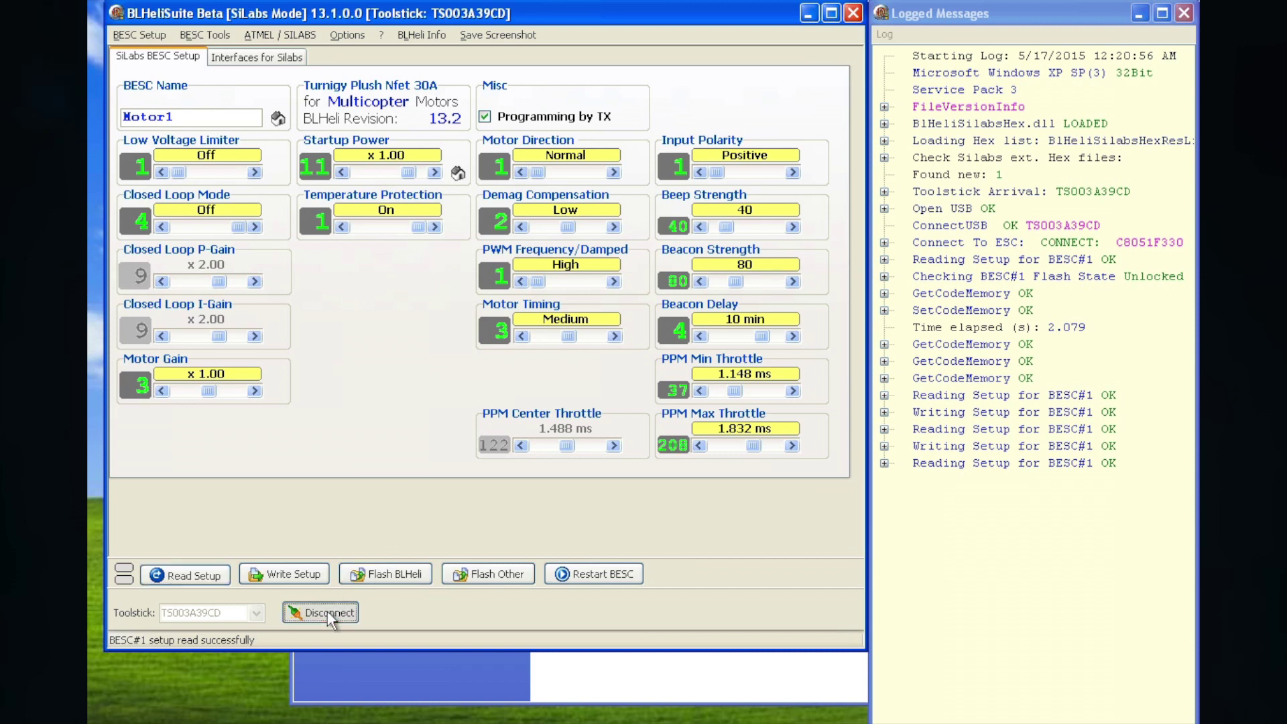